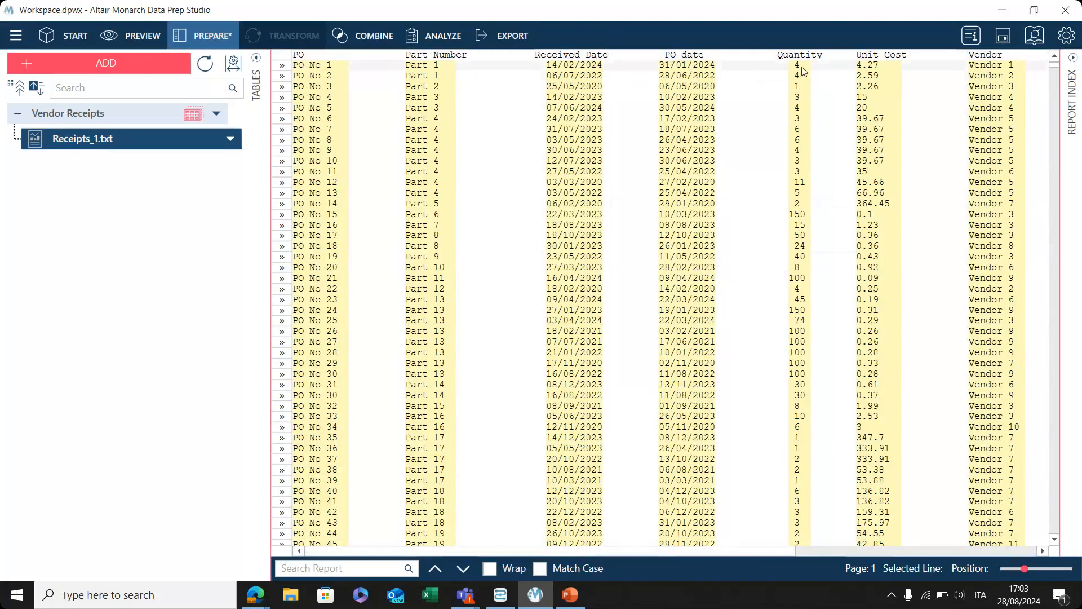
Examine the City and Country columns of the Receipts_1.txt report for differences in how country names are written.
drag(485, 552, 693, 555)
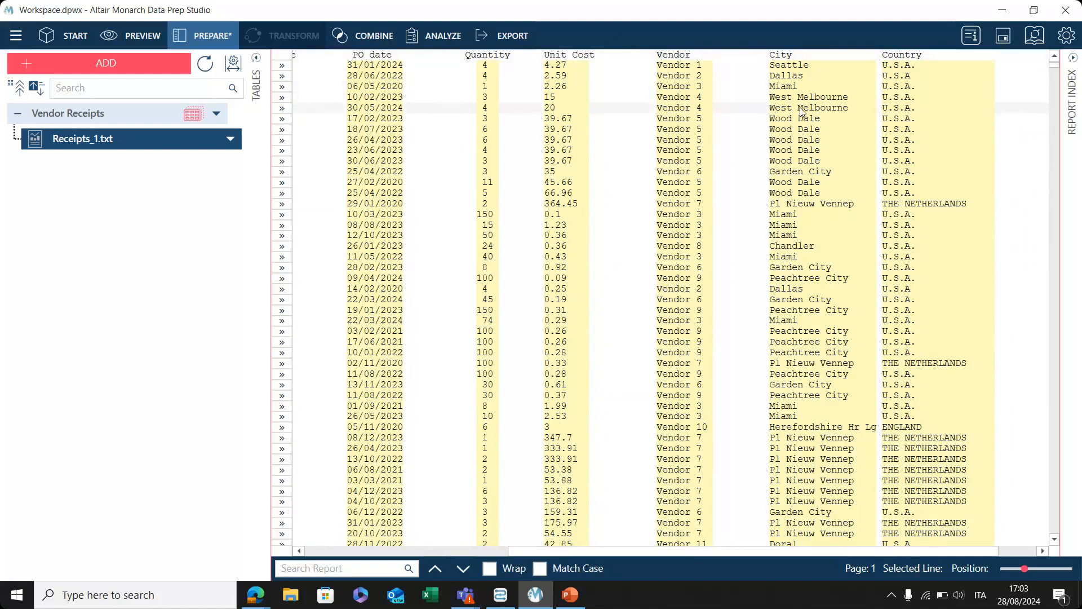
scroll(953, 215, down, 7)
scroll(952, 216, down, 20)
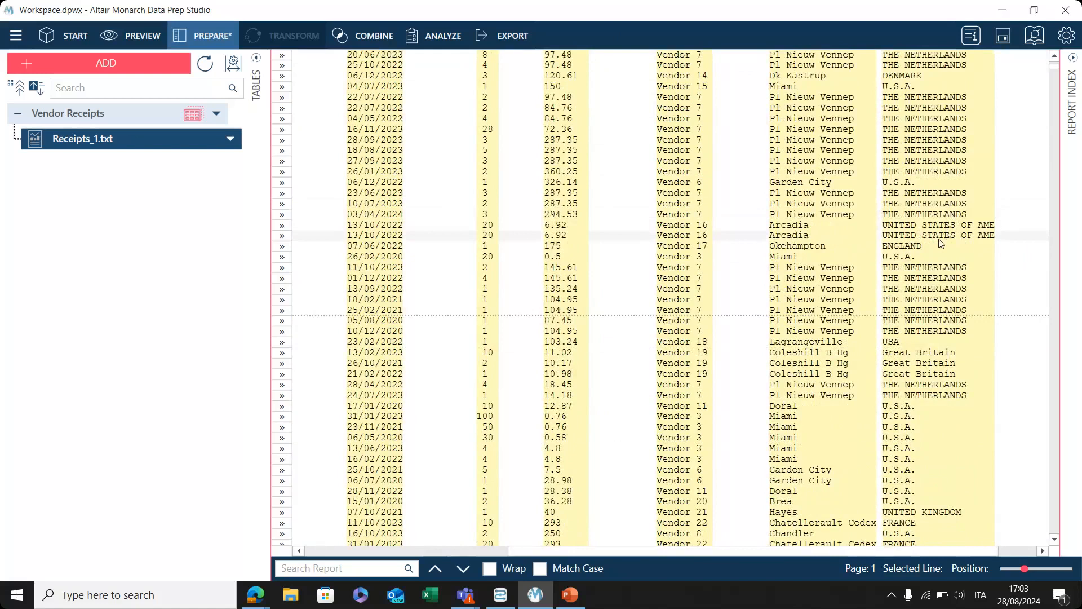
scroll(941, 242, up, 11)
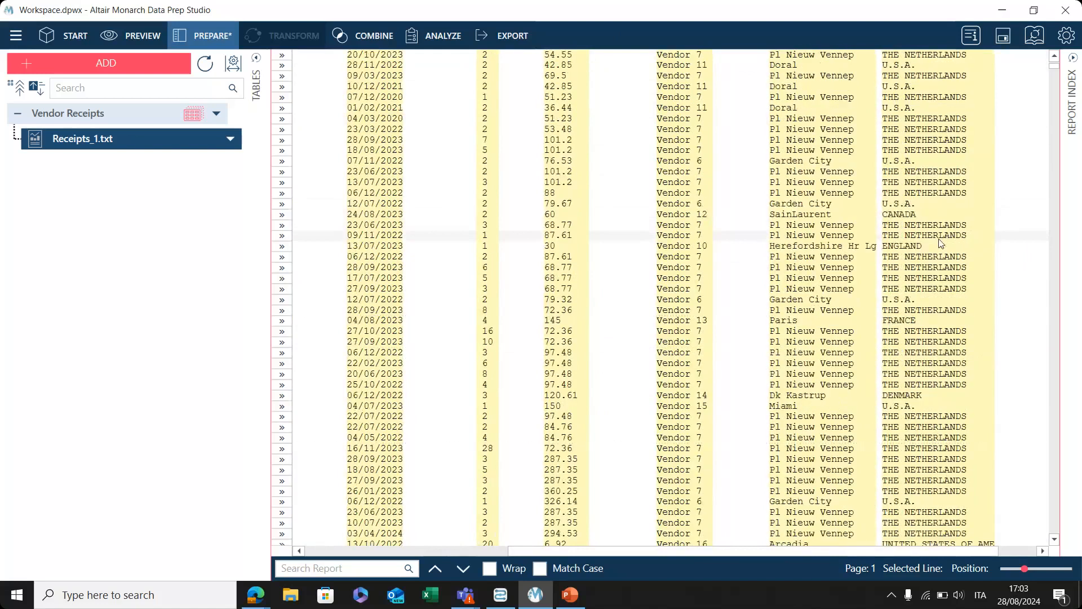
scroll(940, 243, down, 11)
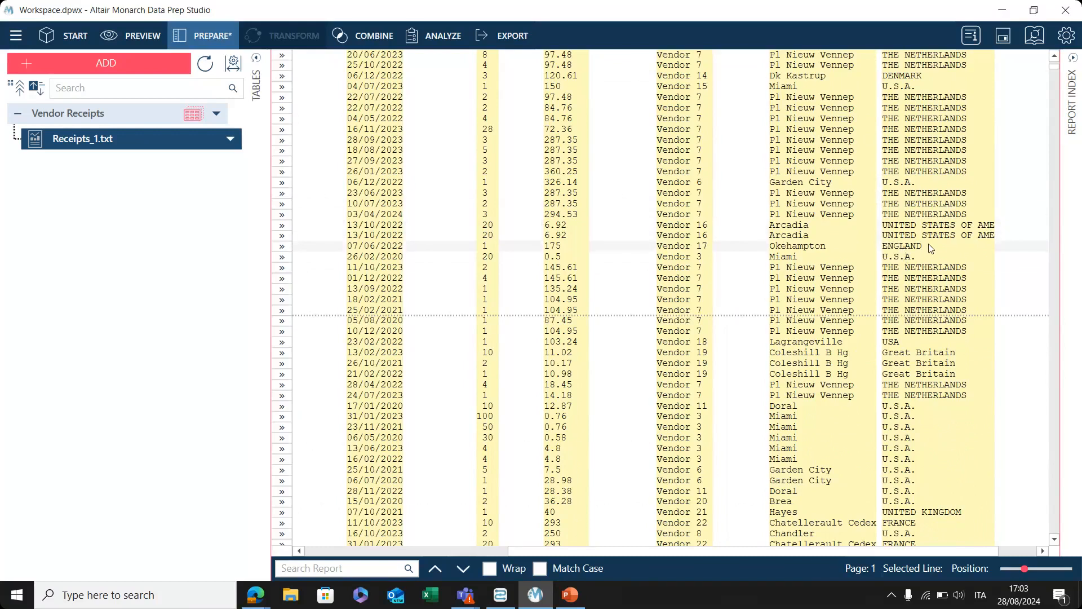
scroll(919, 250, down, 4)
scroll(918, 248, down, 15)
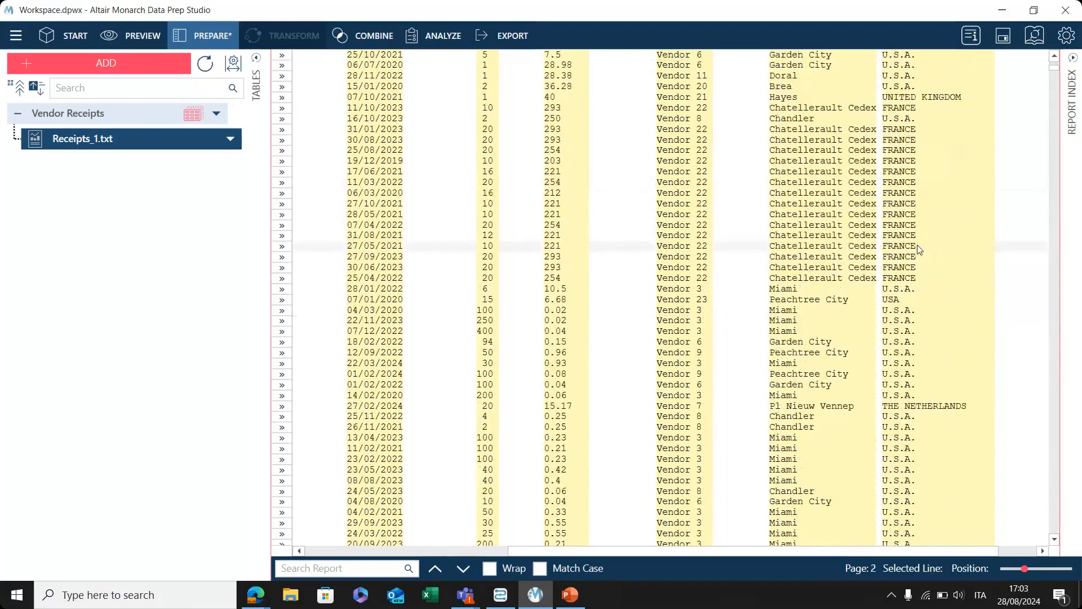
scroll(918, 246, down, 13)
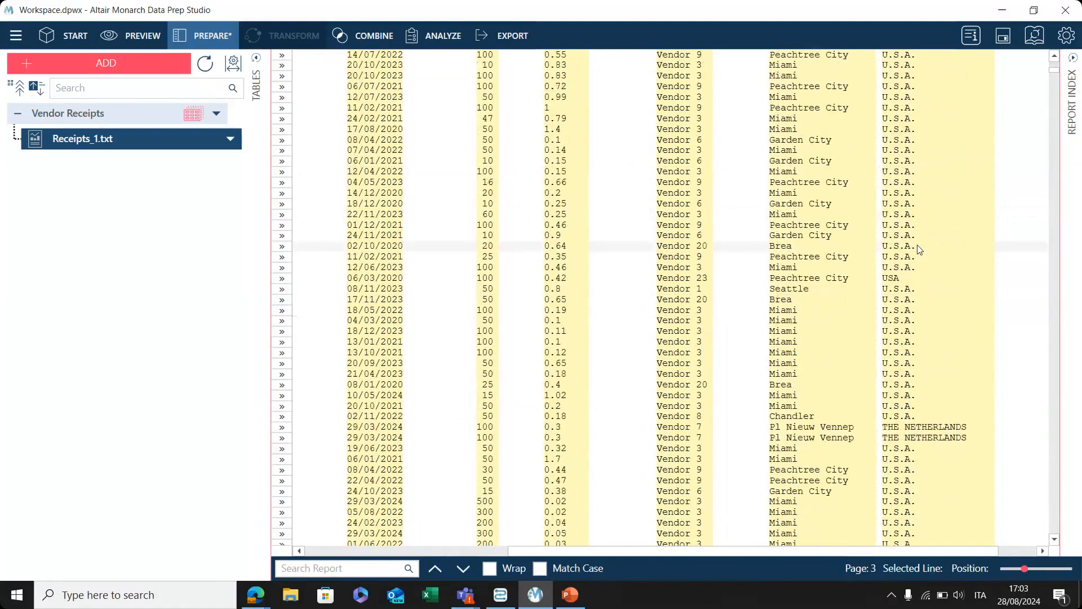
scroll(933, 440, down, 6)
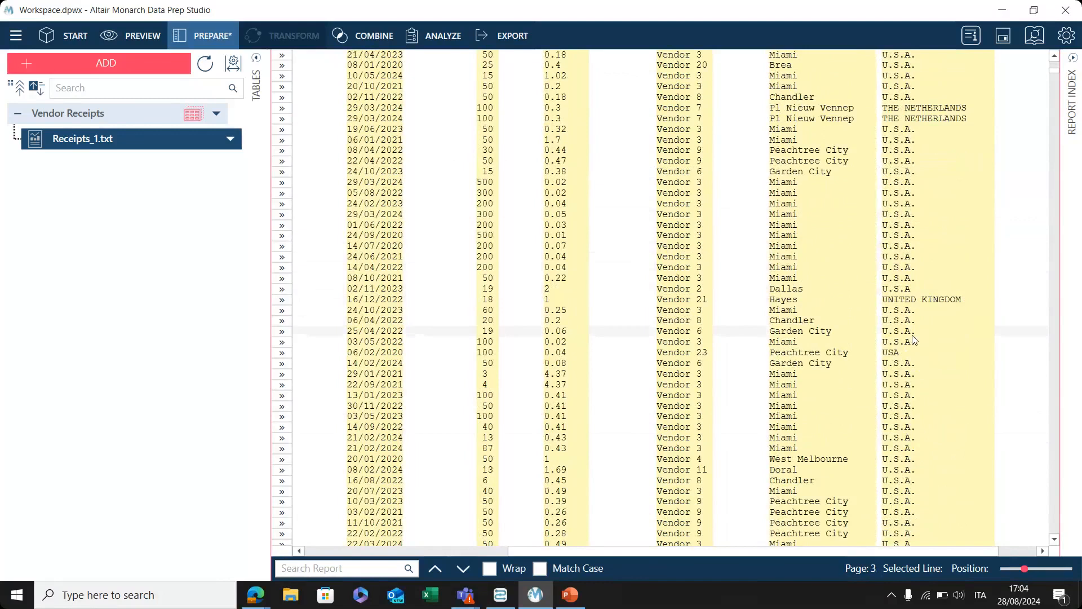
scroll(913, 338, up, 5)
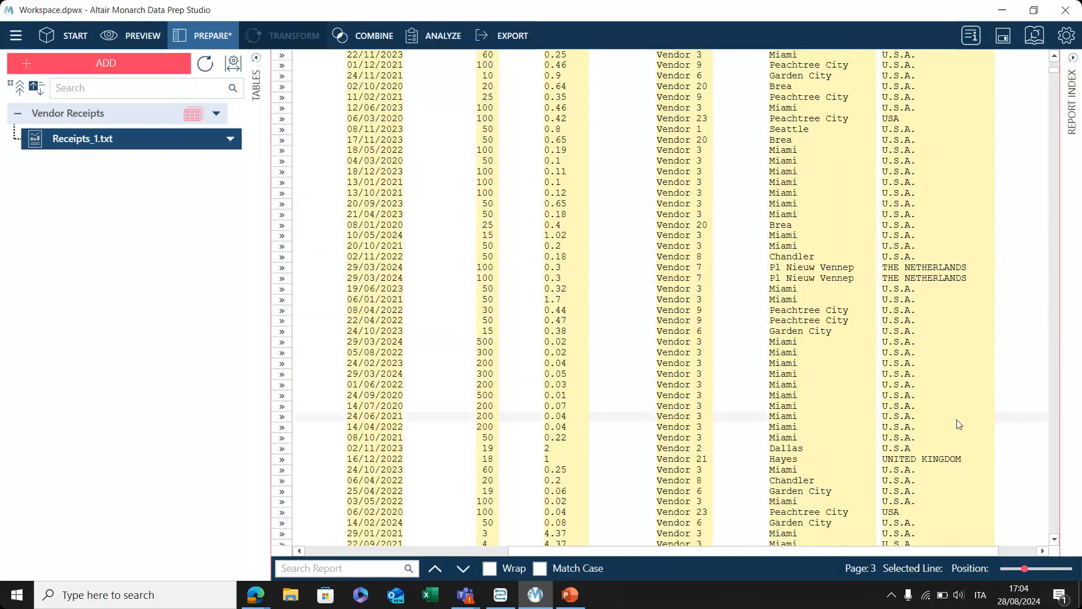
scroll(767, 374, up, 12)
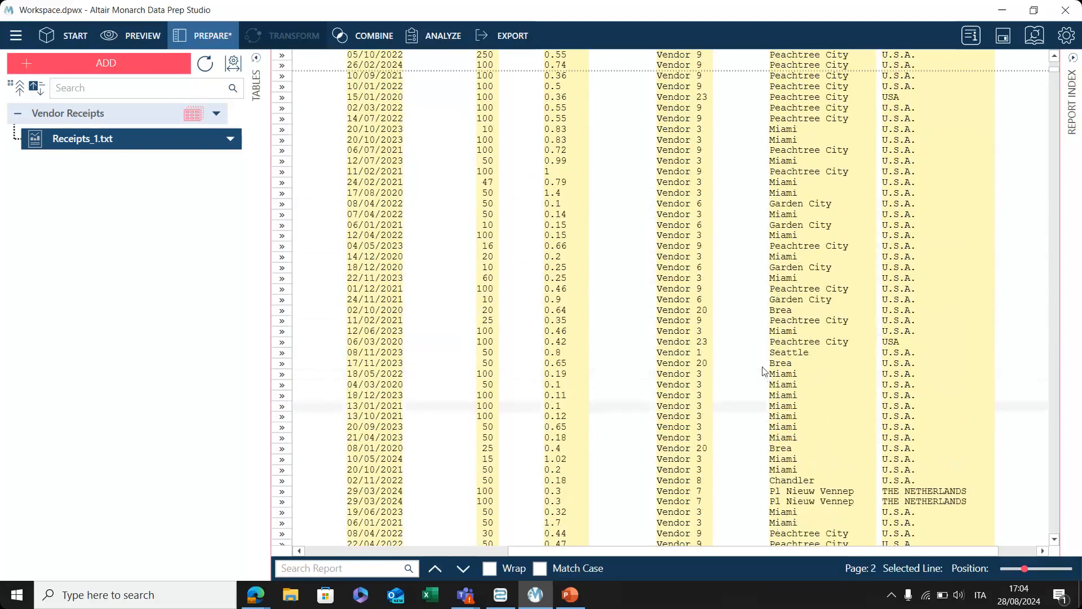
Open the Vendor Receipts table and show its change history down to the TAT Calculation group.
click(104, 107)
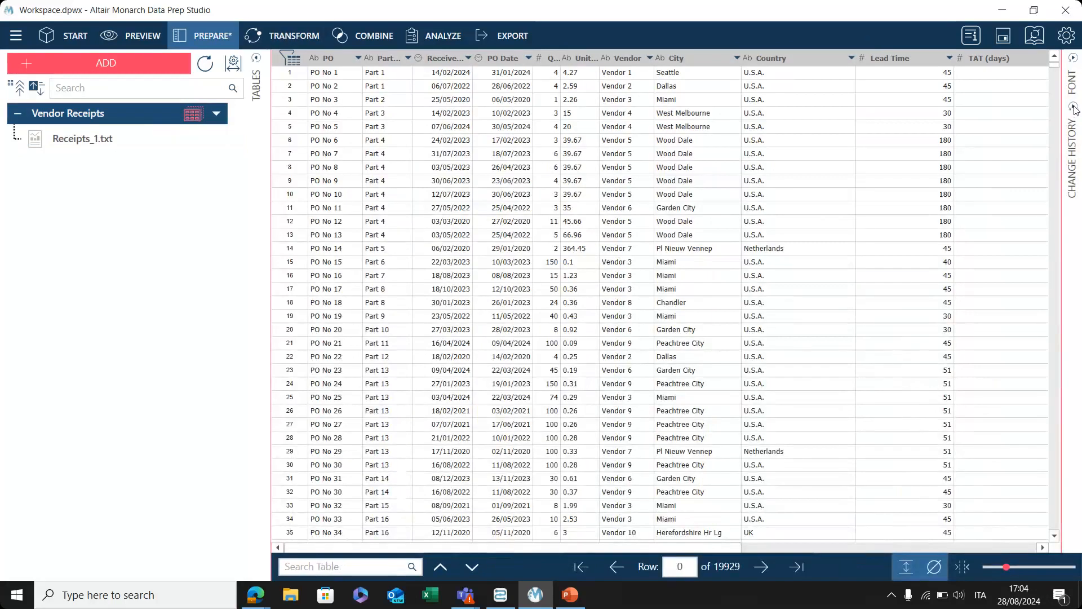
click(1073, 107)
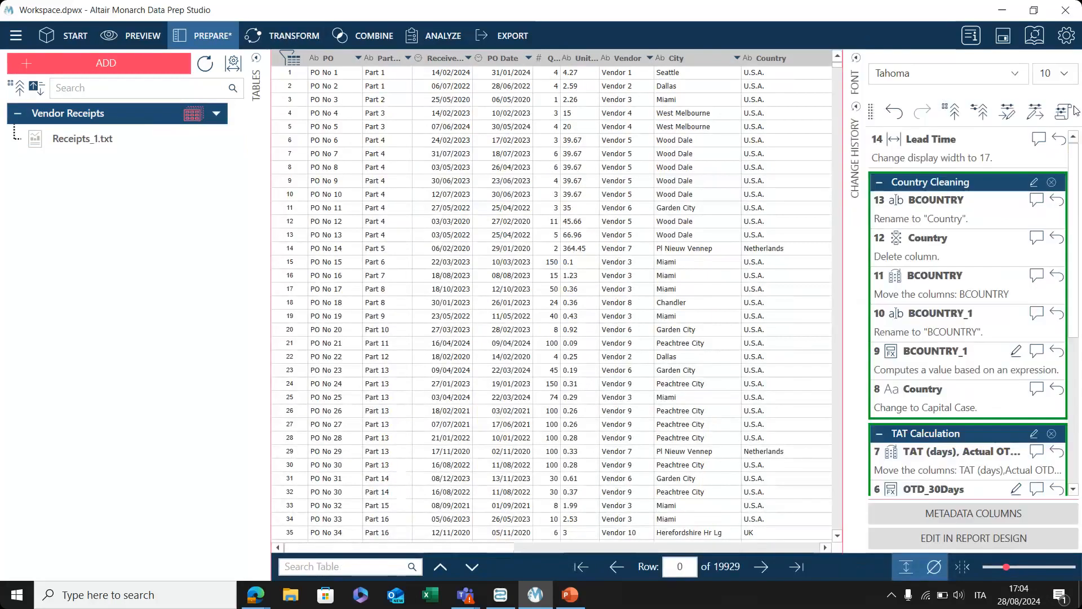
scroll(941, 282, down, 3)
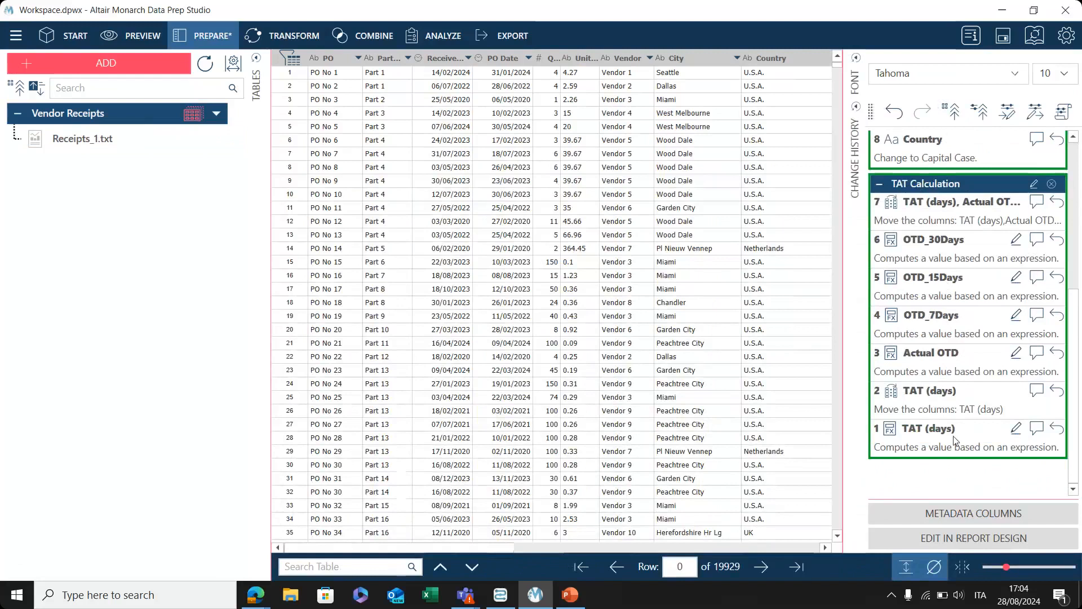
Inspect the expression behind the calculated TAT (days) column, and close the formula without changing it.
mouse_move(955, 442)
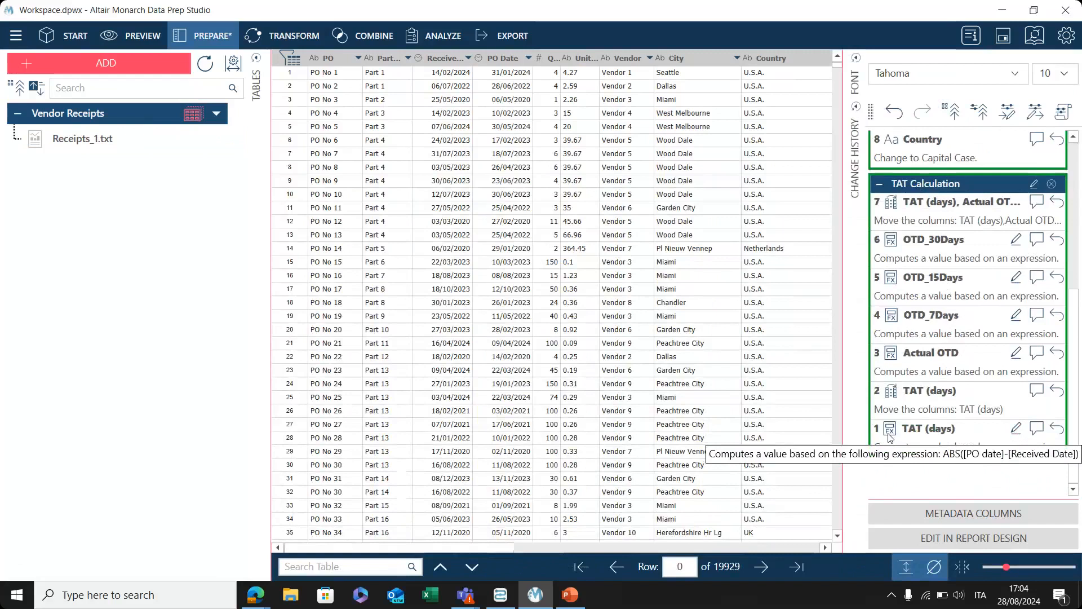
click(1015, 430)
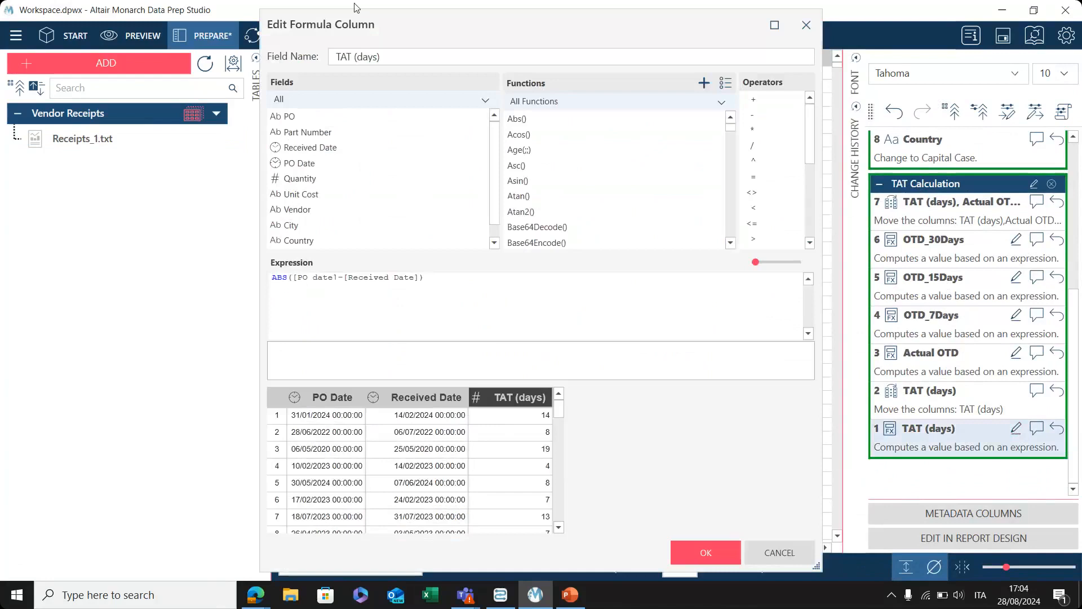
drag(455, 278, 290, 282)
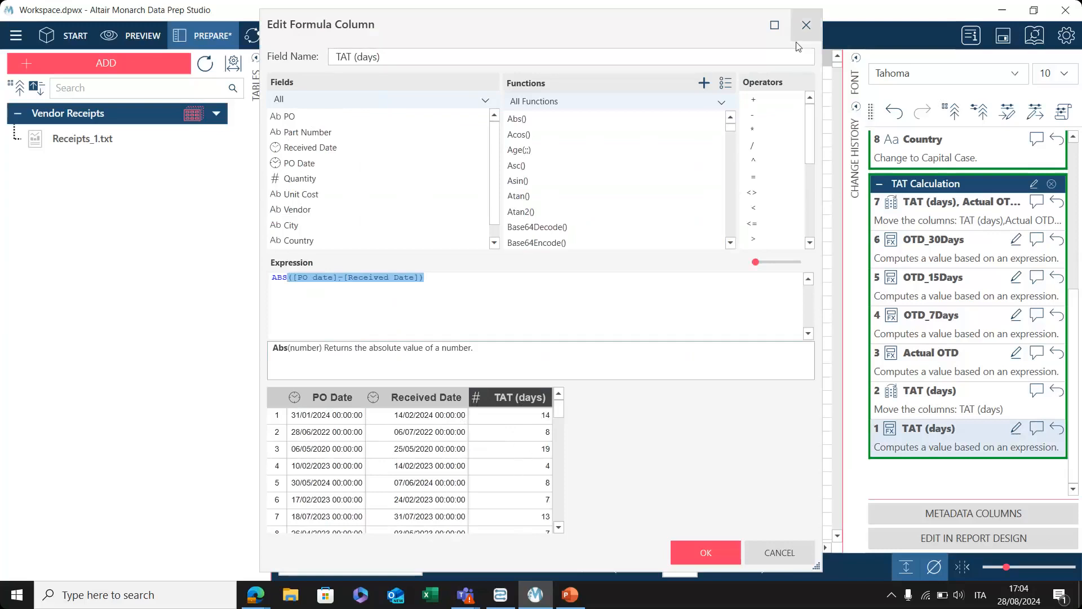
click(806, 26)
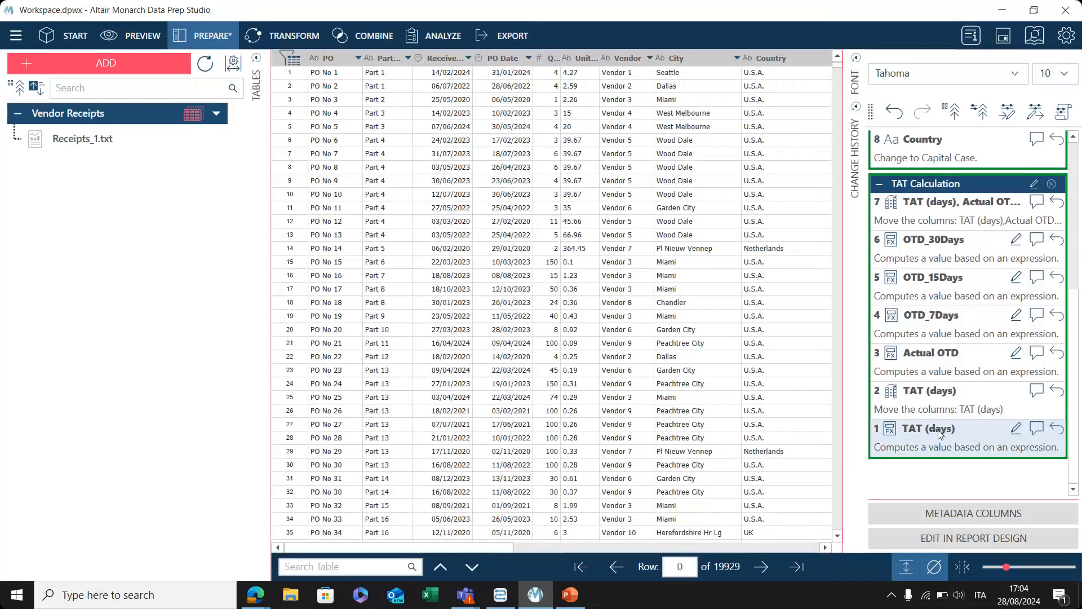
Inspect the Actual OTD formula and its preview against TAT (days) and Lead Time, and close it unchanged.
click(1016, 354)
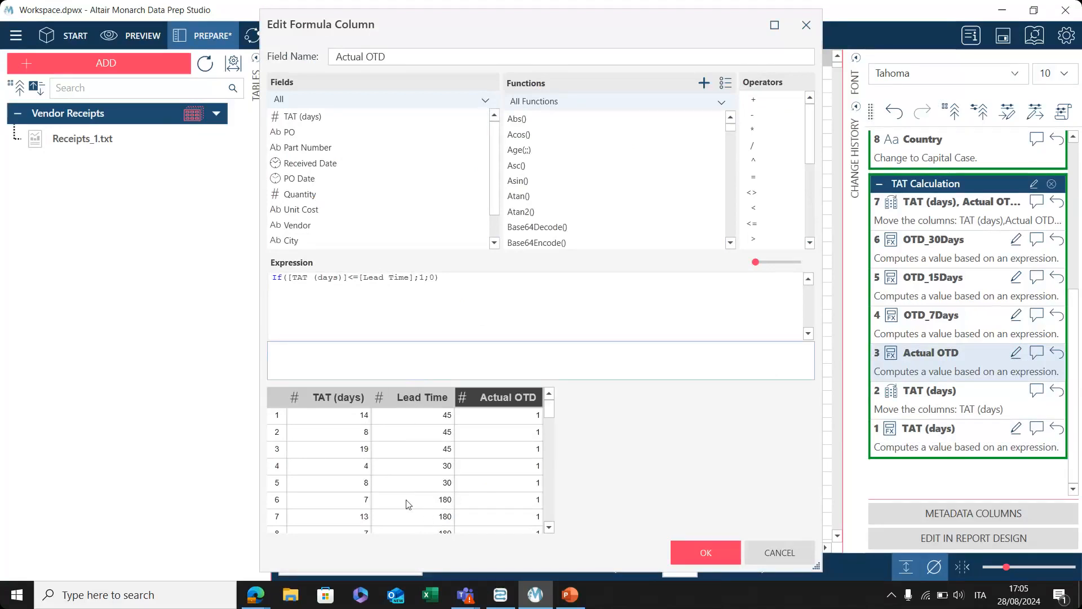
scroll(409, 501, down, 2)
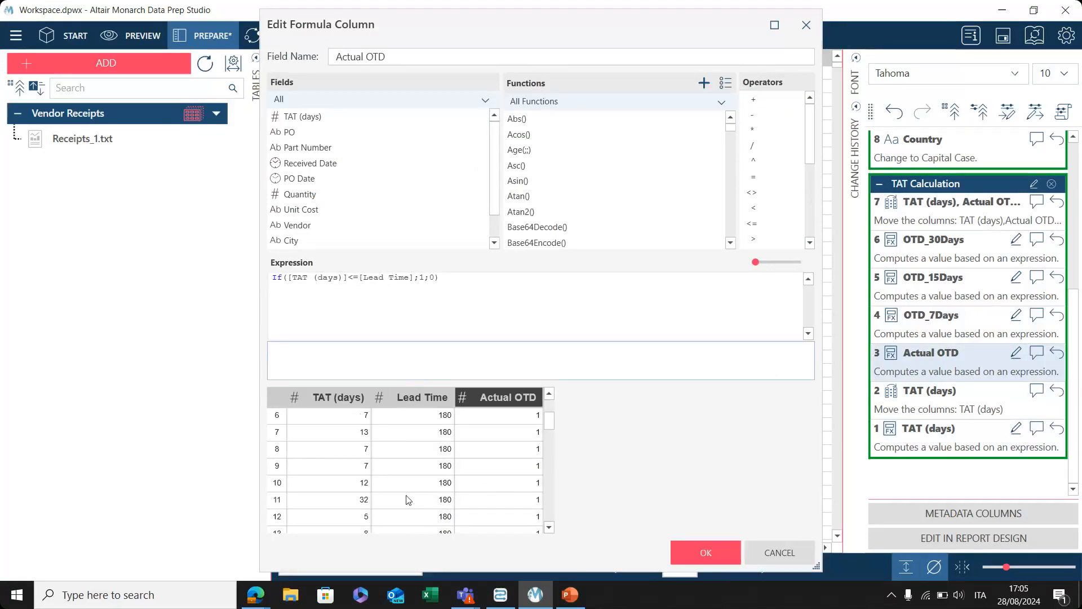
scroll(419, 493, up, 2)
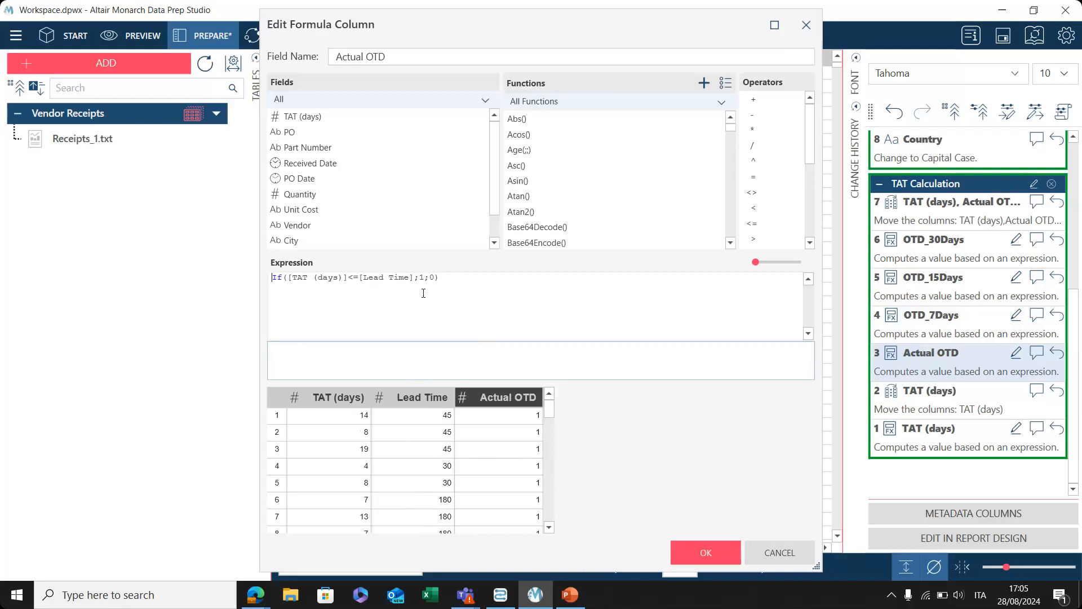
key(ctrl+a)
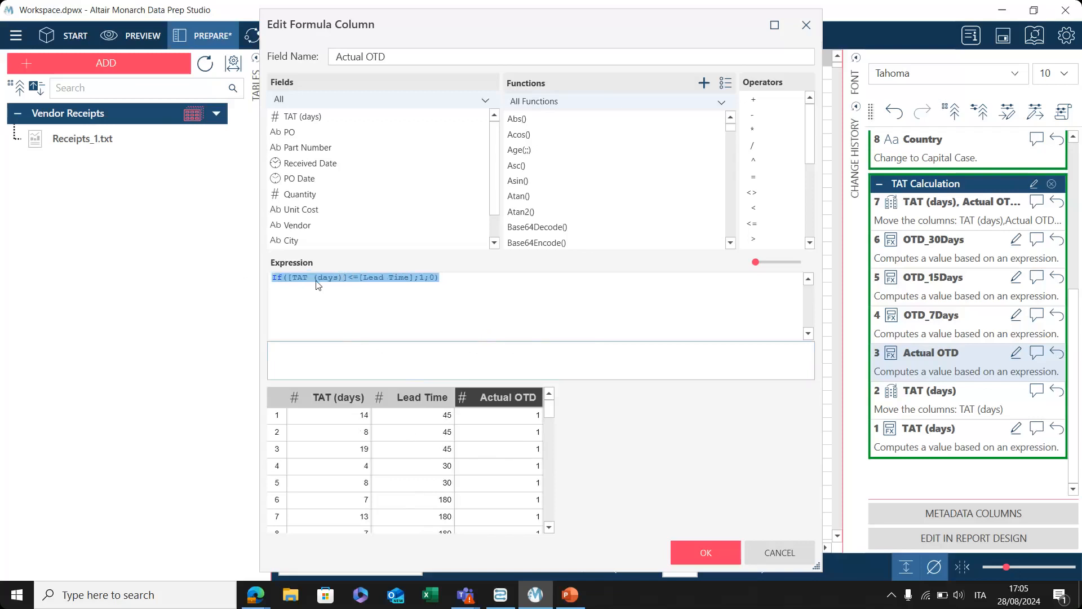
click(806, 25)
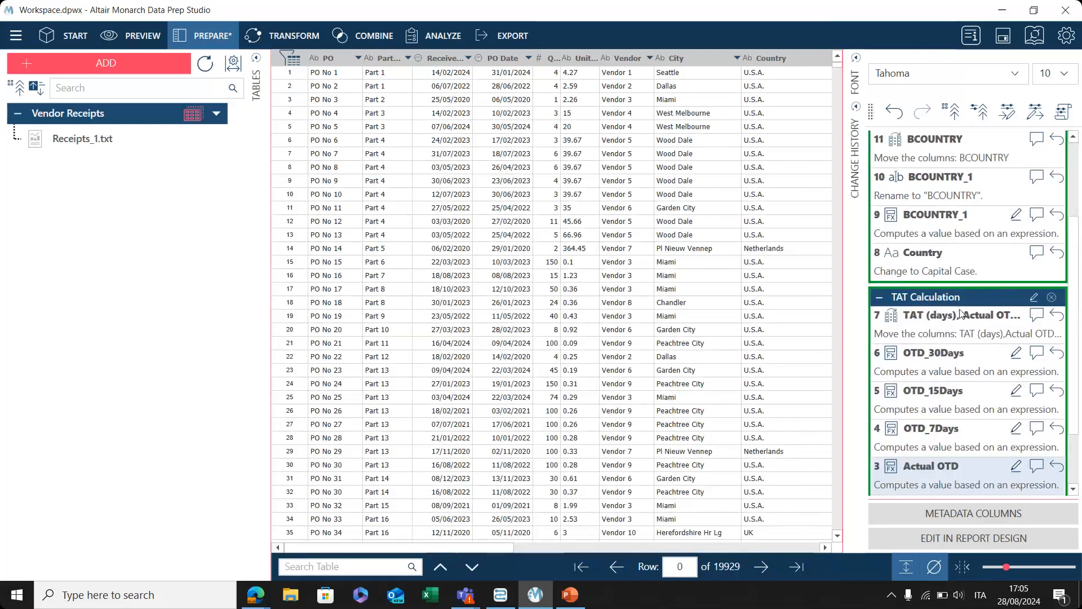
Open the BCOUNTRY_1 formula from the Country Cleaning group and examine its conditions for the United States name variants.
mouse_move(990, 237)
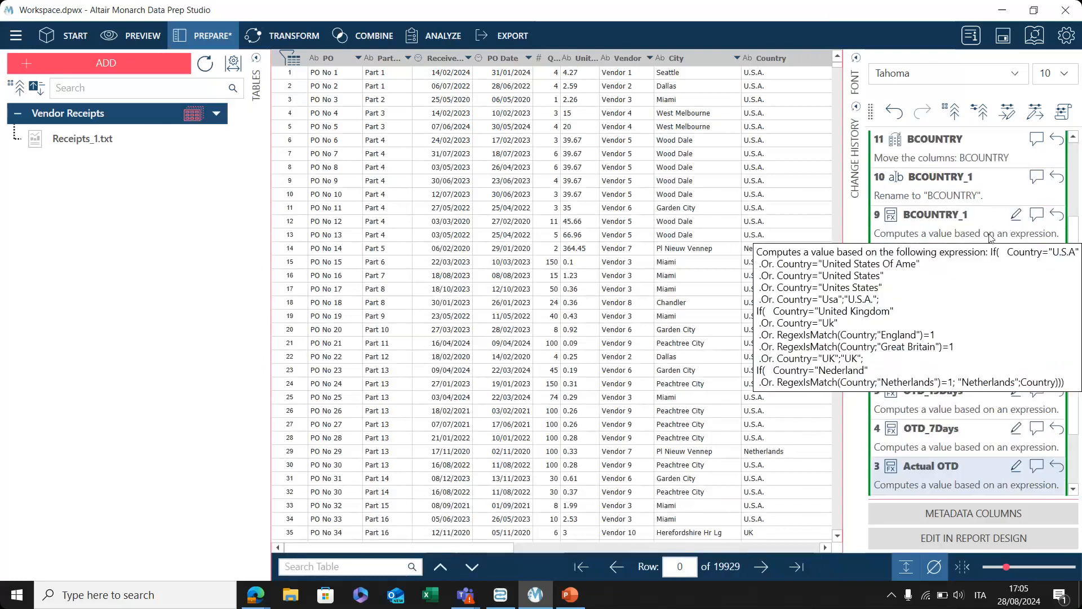
click(1017, 216)
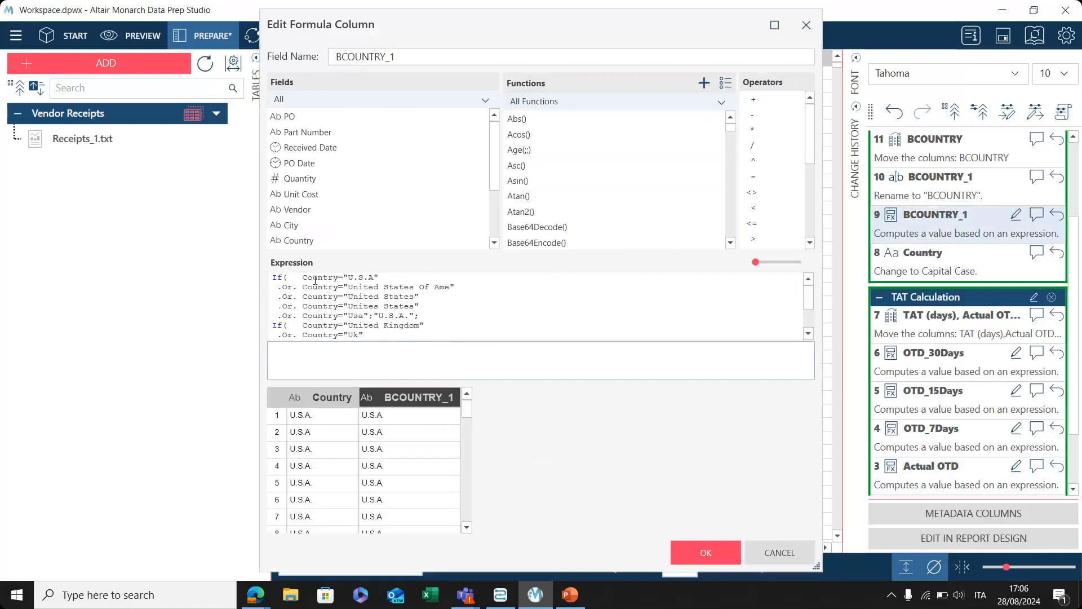
drag(301, 277, 379, 277)
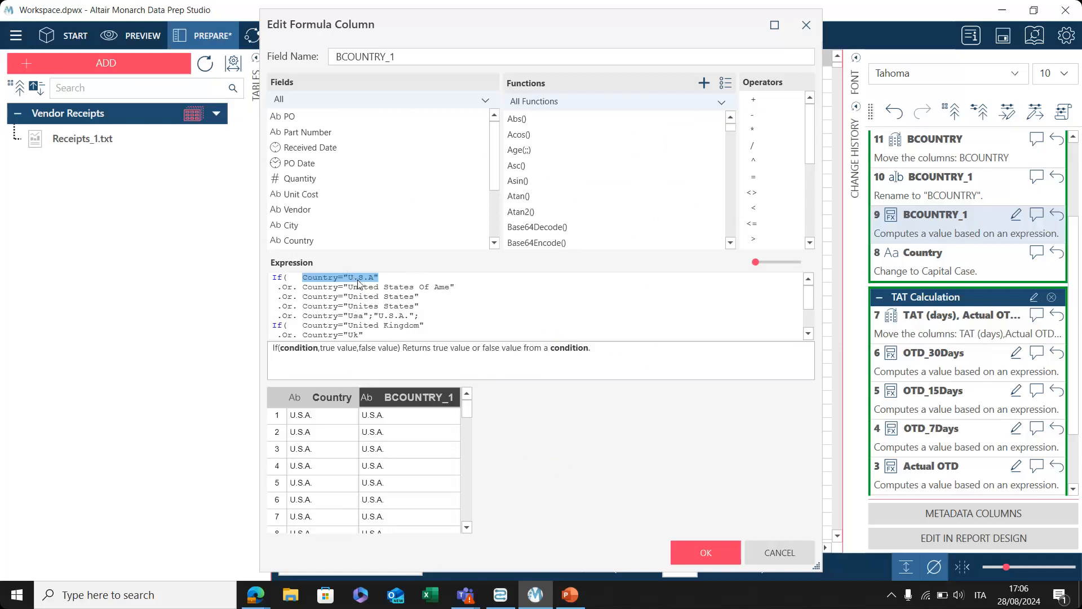
drag(378, 317, 413, 317)
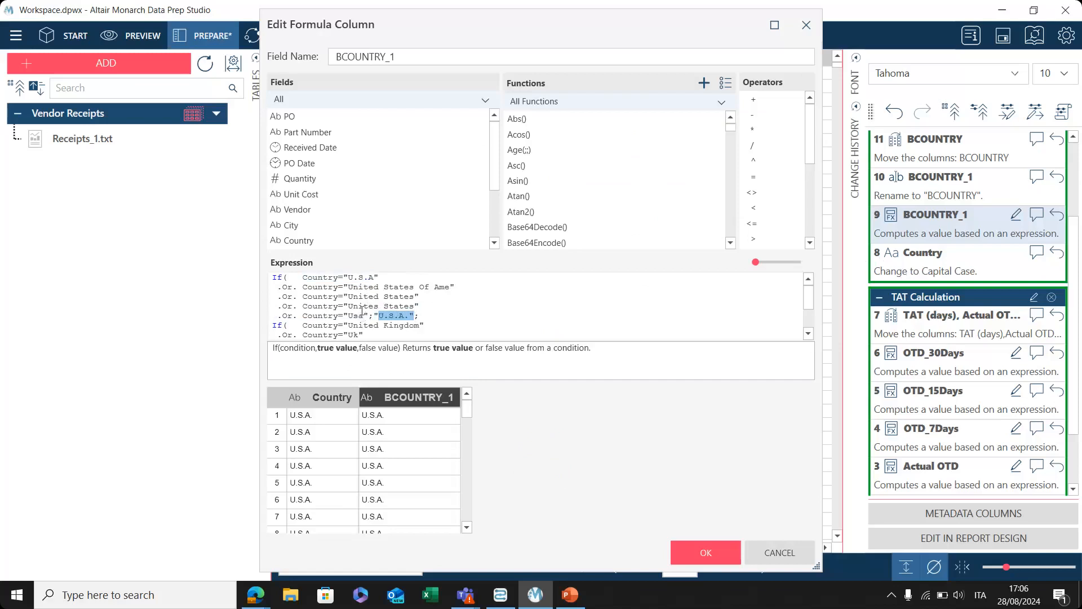
Examine the United Kingdom and Netherlands conditions in the BCOUNTRY_1 formula, including the RegexIsMatch test for England, and close the formula.
scroll(369, 294, down, 2)
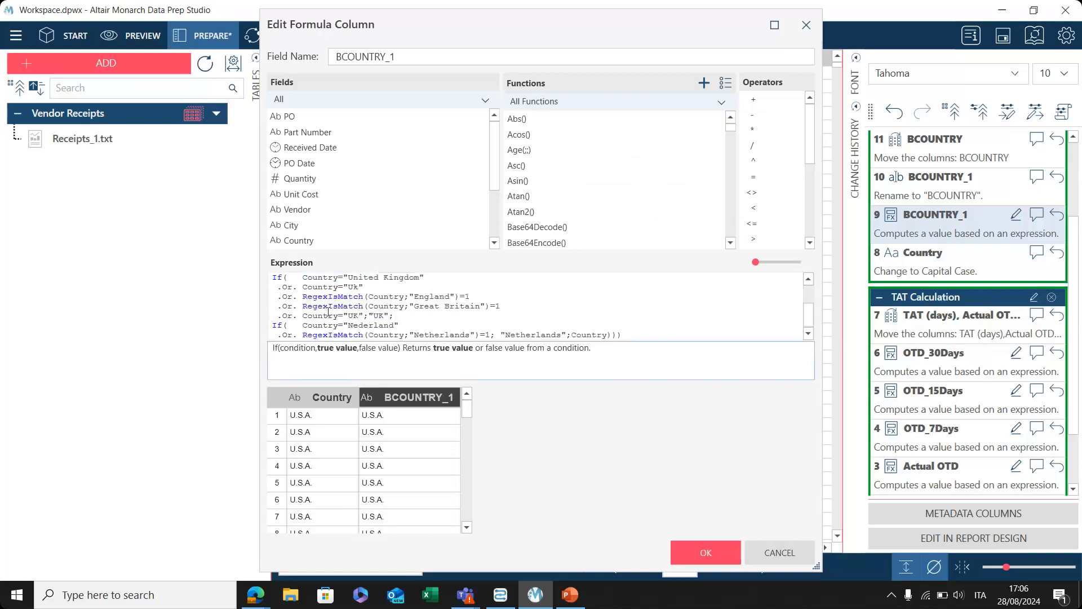
scroll(347, 327, up, 2)
scroll(346, 325, down, 2)
drag(303, 296, 464, 297)
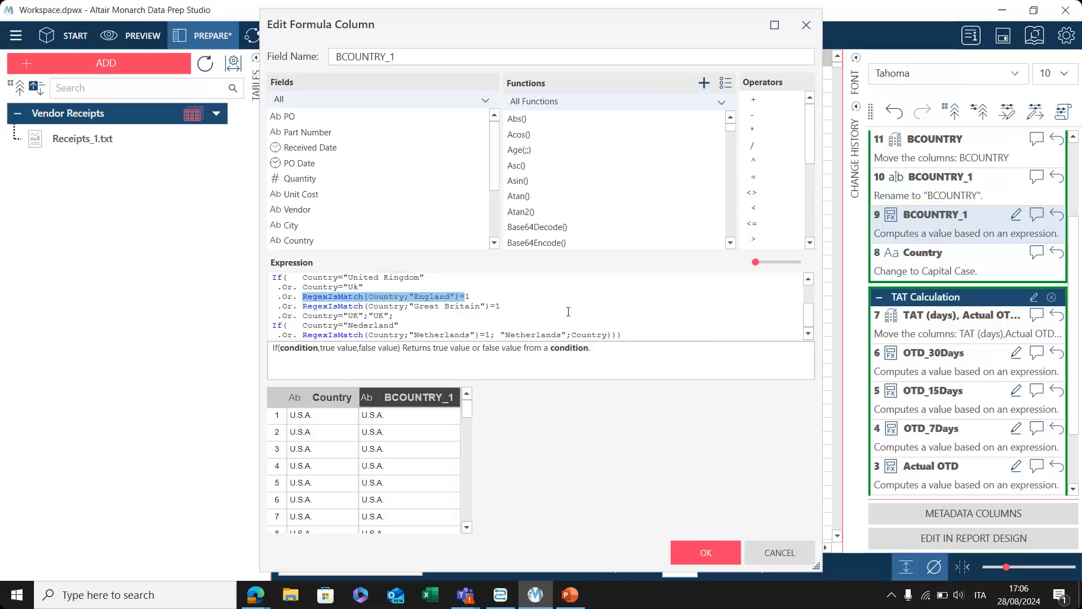
click(418, 299)
drag(414, 297, 450, 297)
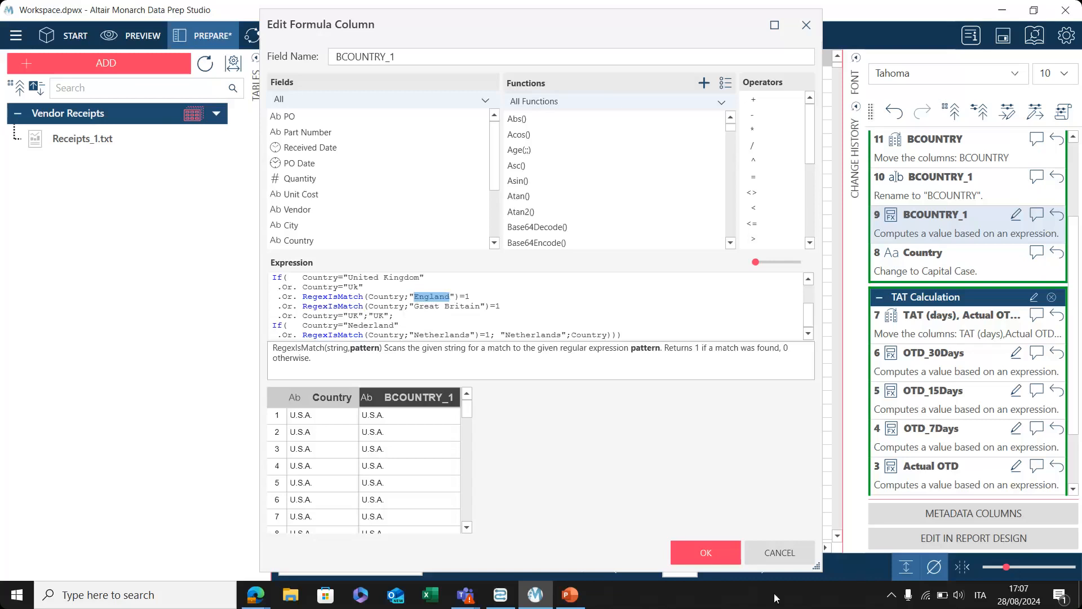
click(705, 551)
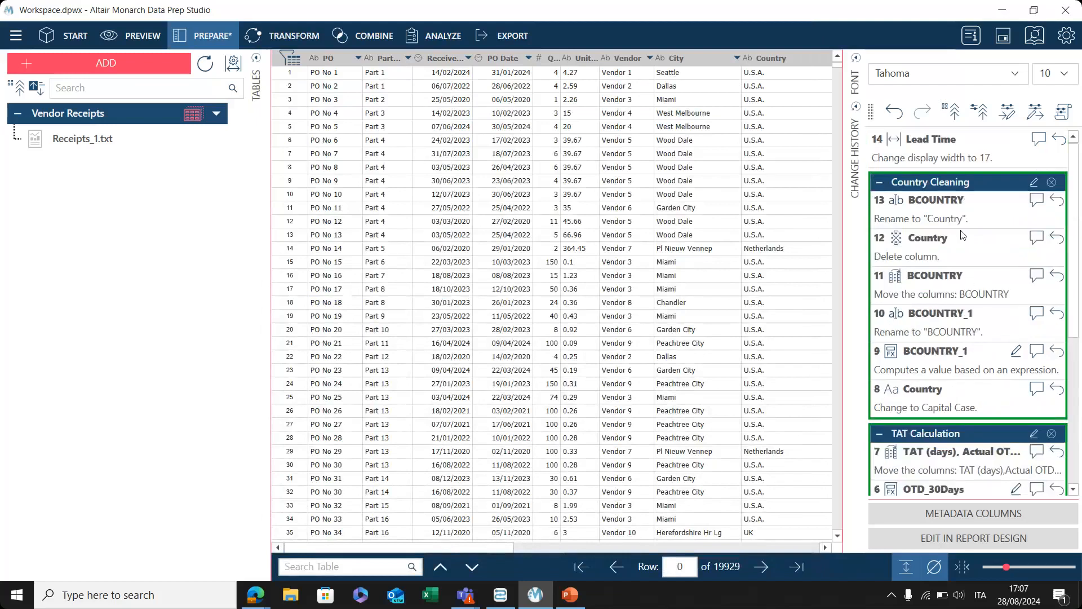
Roll the change history back to before the BCOUNTRY_1 rename to view the Country column, and reapply all changes through the Lead Time width change.
click(1060, 312)
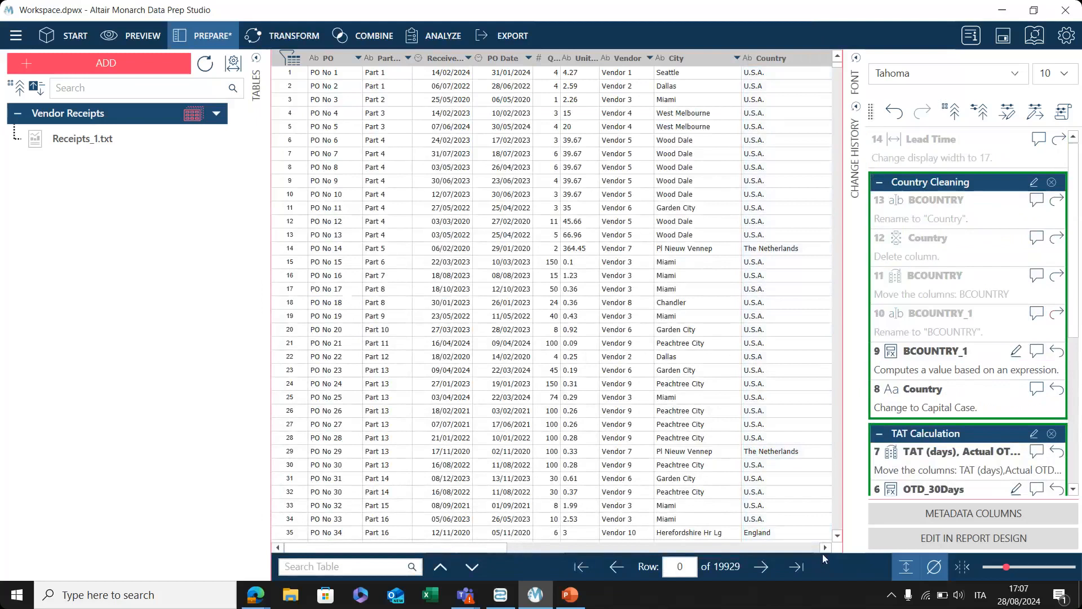
click(825, 547)
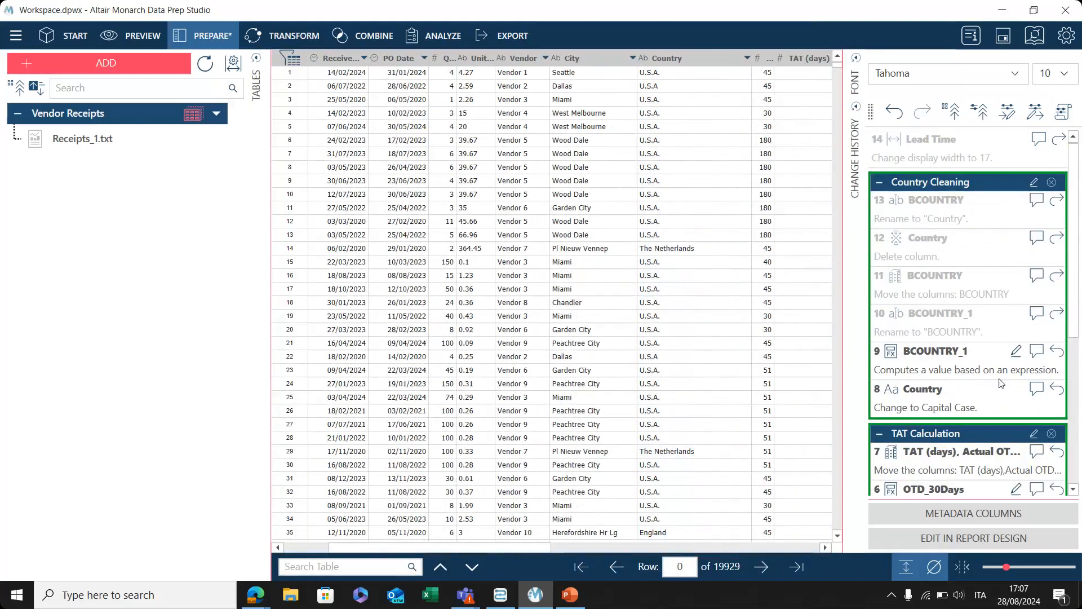
click(1057, 315)
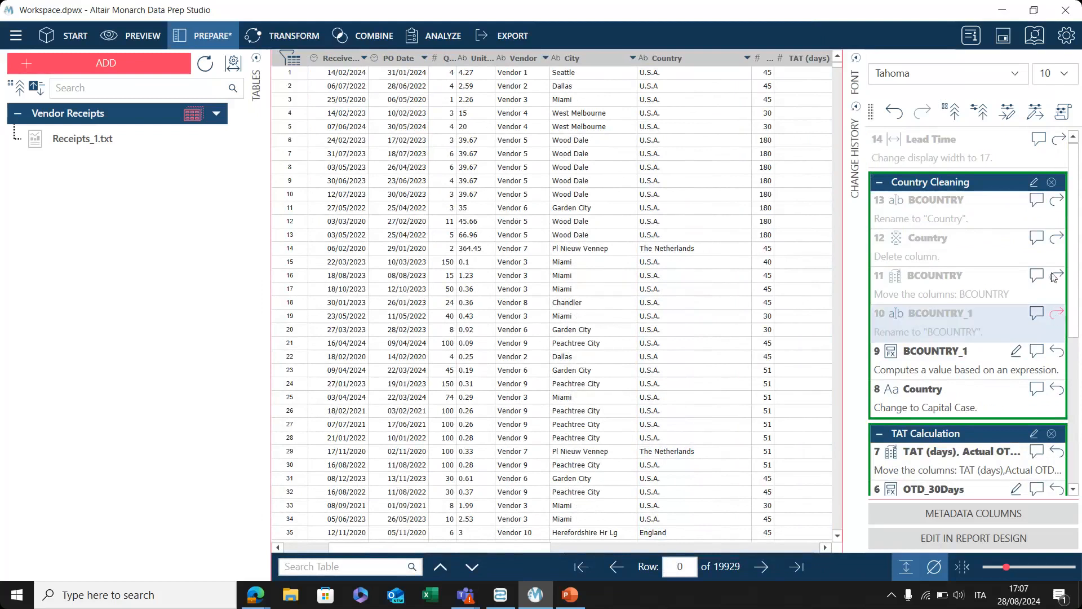
click(1056, 239)
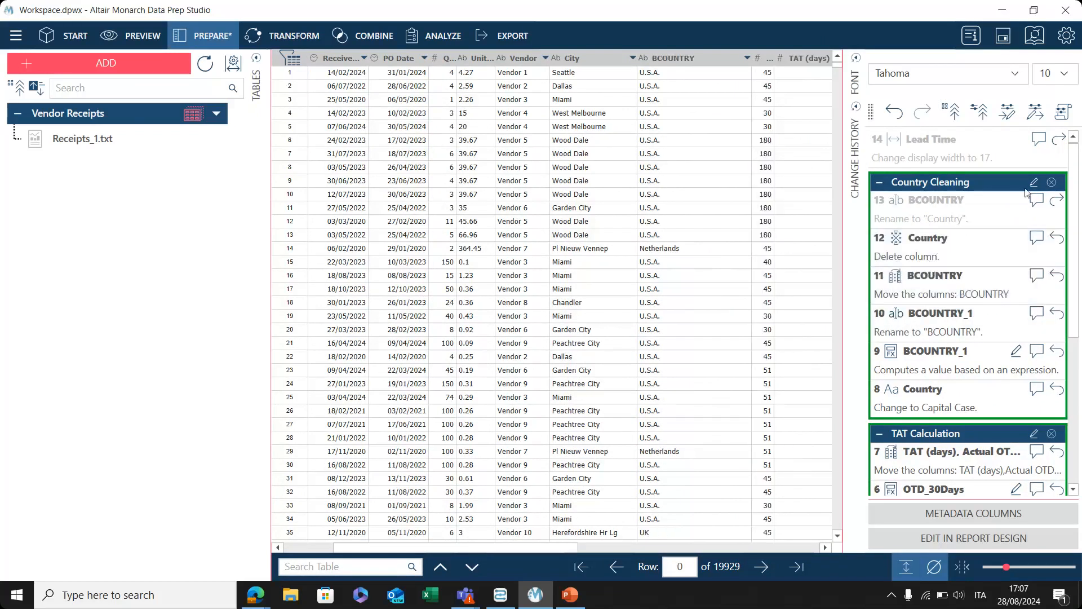
click(1056, 141)
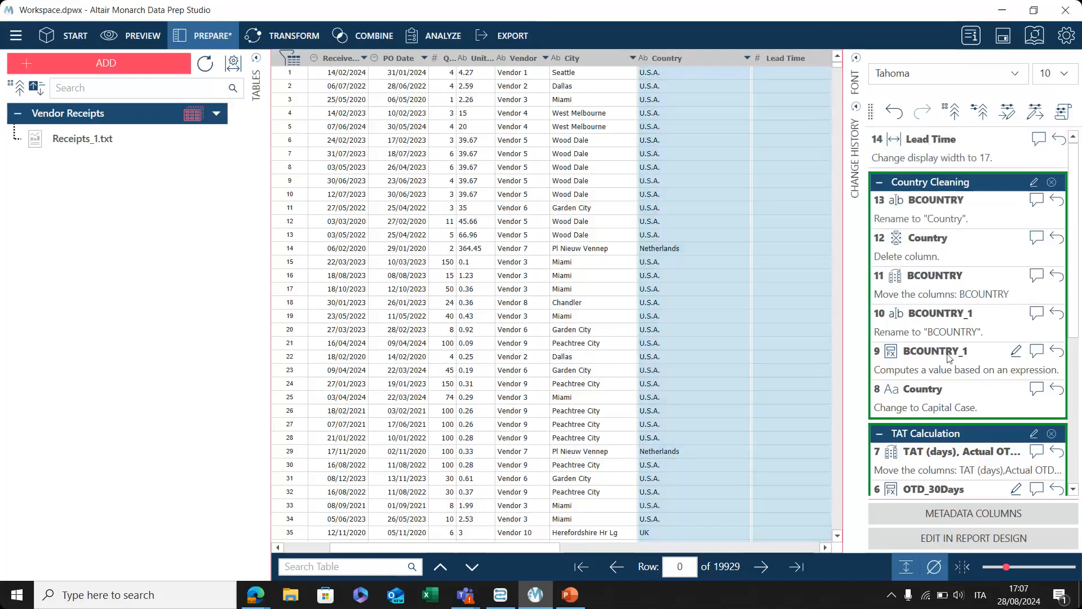
mouse_move(946, 355)
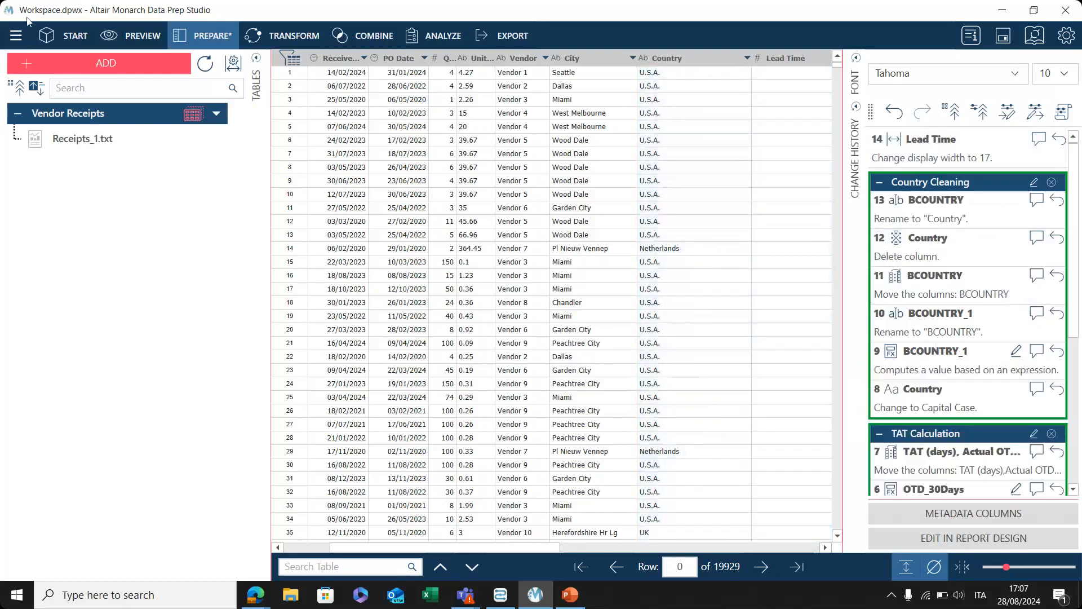
Add the local report Receipts_2.txt to the Vendor Receipts table and look through the combined rows.
right_click(86, 115)
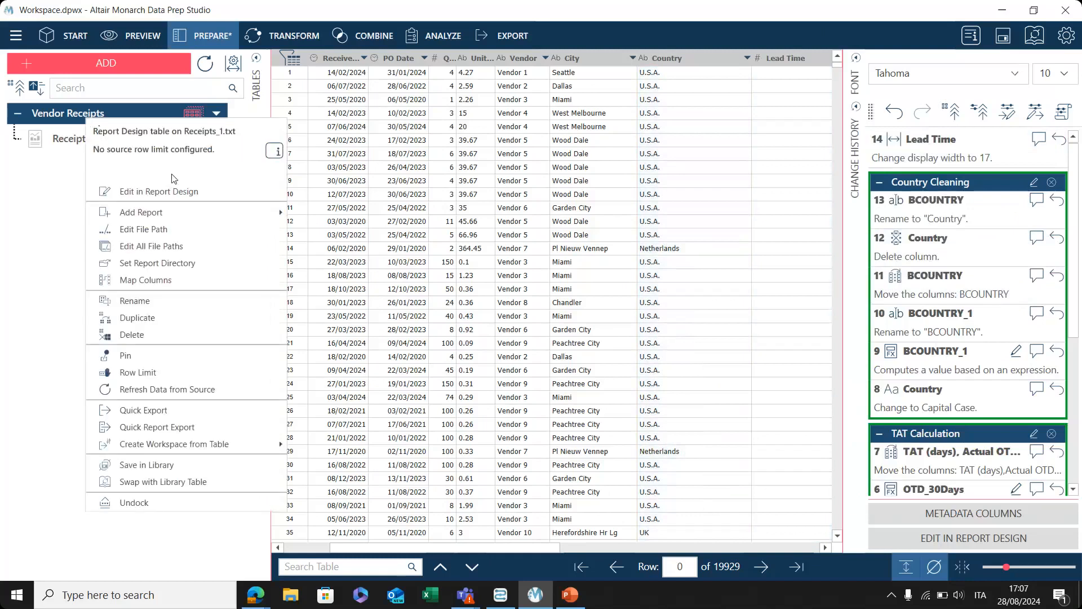
mouse_move(185, 218)
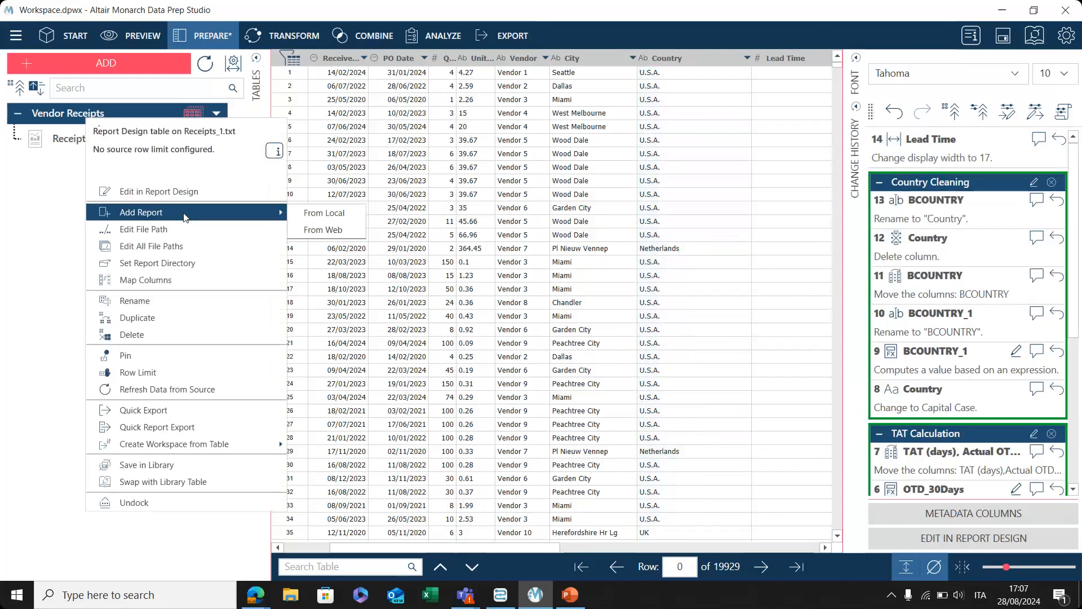
click(324, 212)
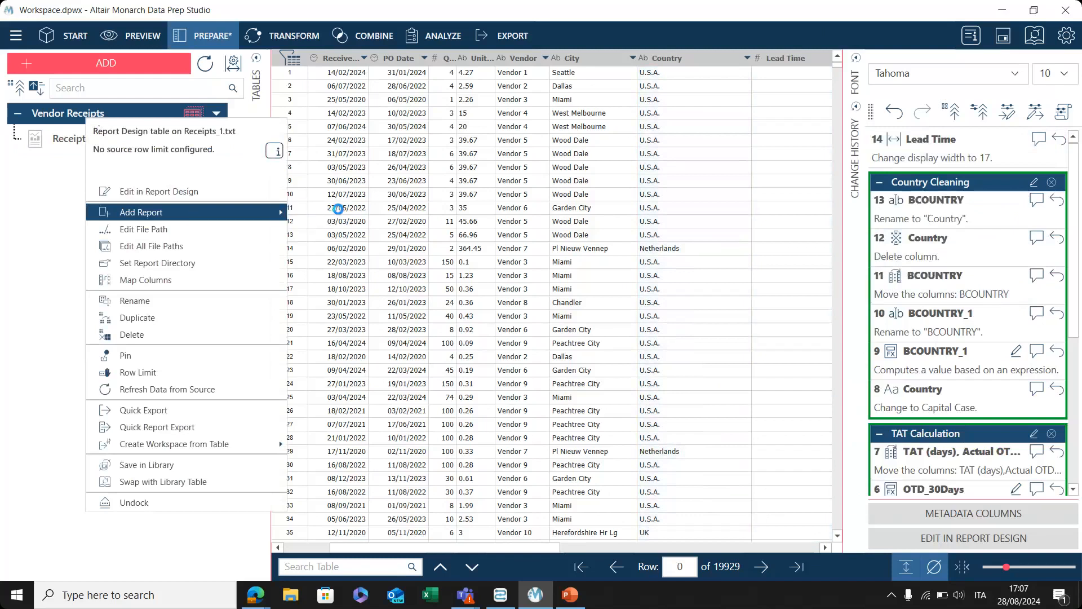
click(260, 115)
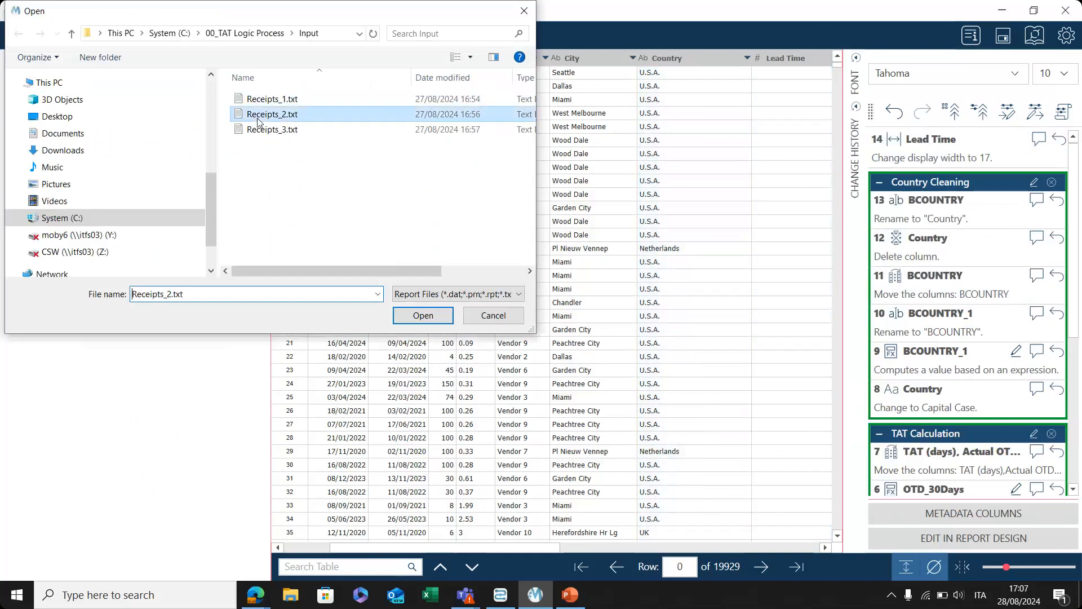
click(422, 316)
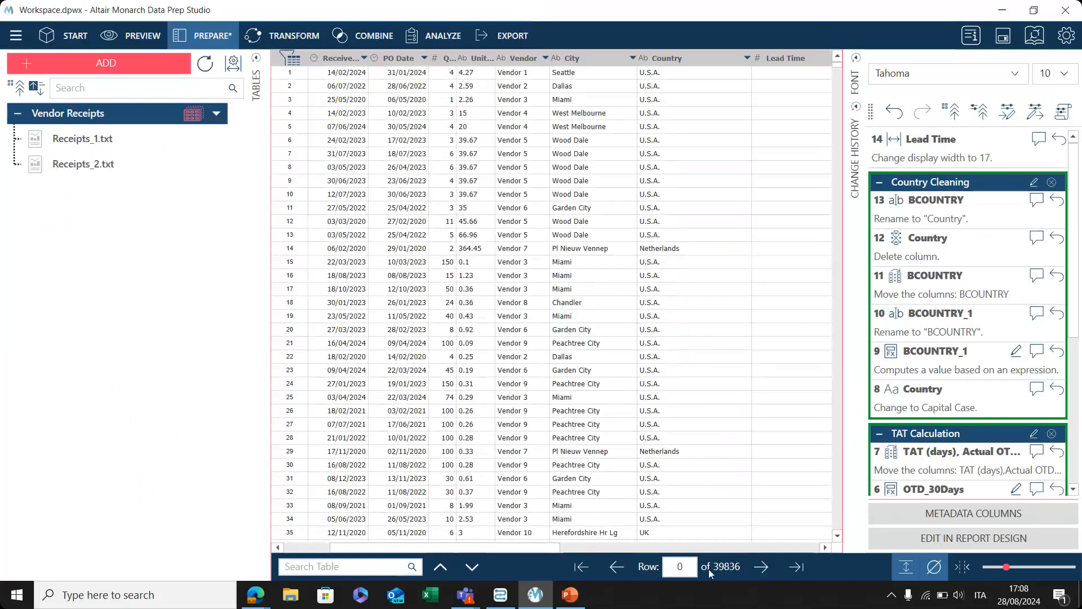
scroll(682, 322, down, 20)
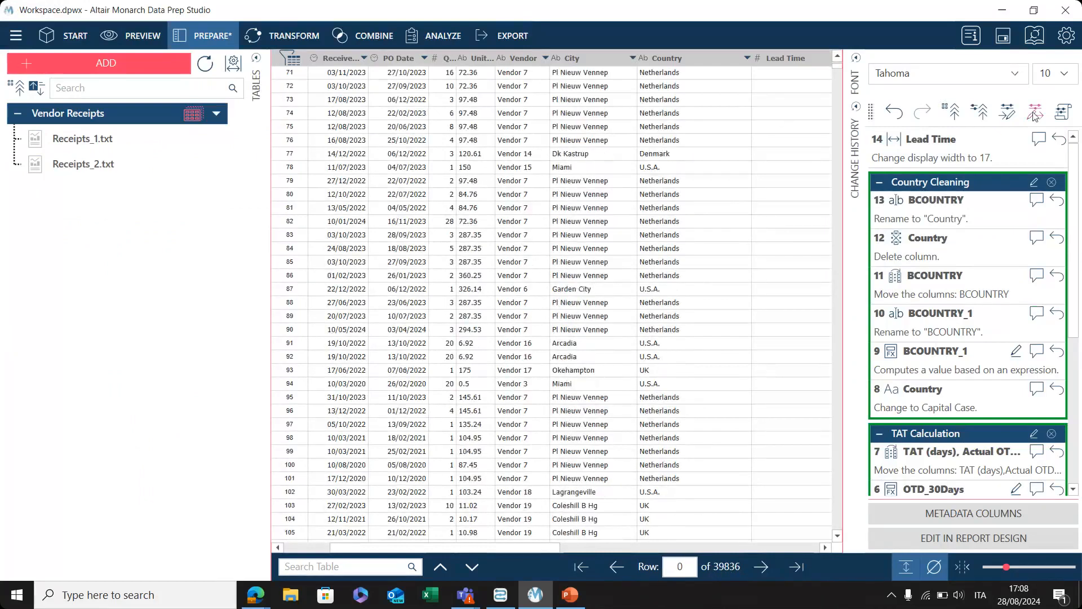
scroll(592, 310, down, 20)
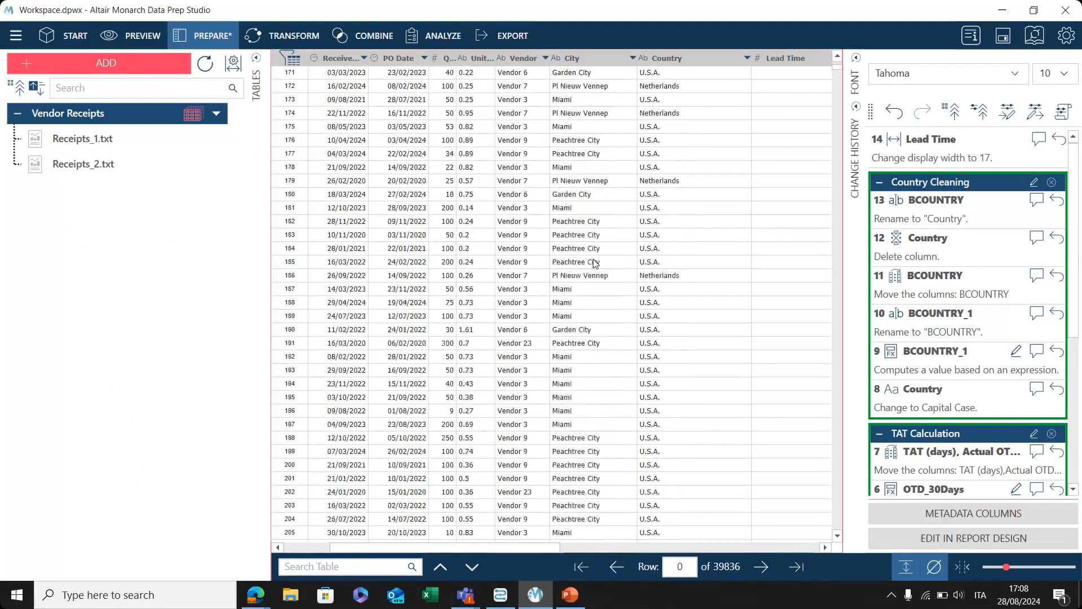
scroll(624, 338, down, 12)
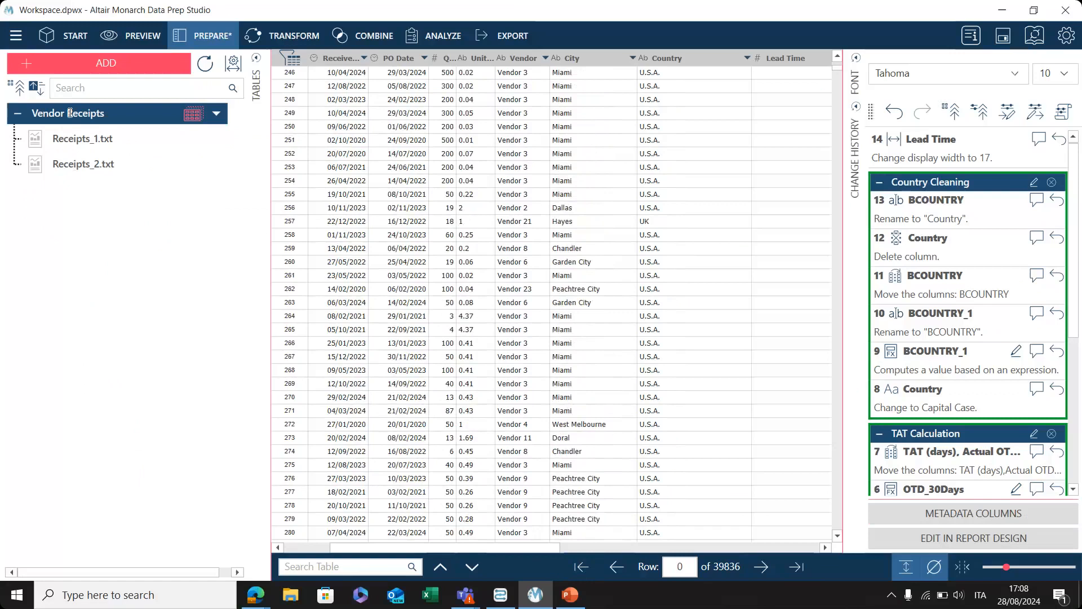
click(71, 163)
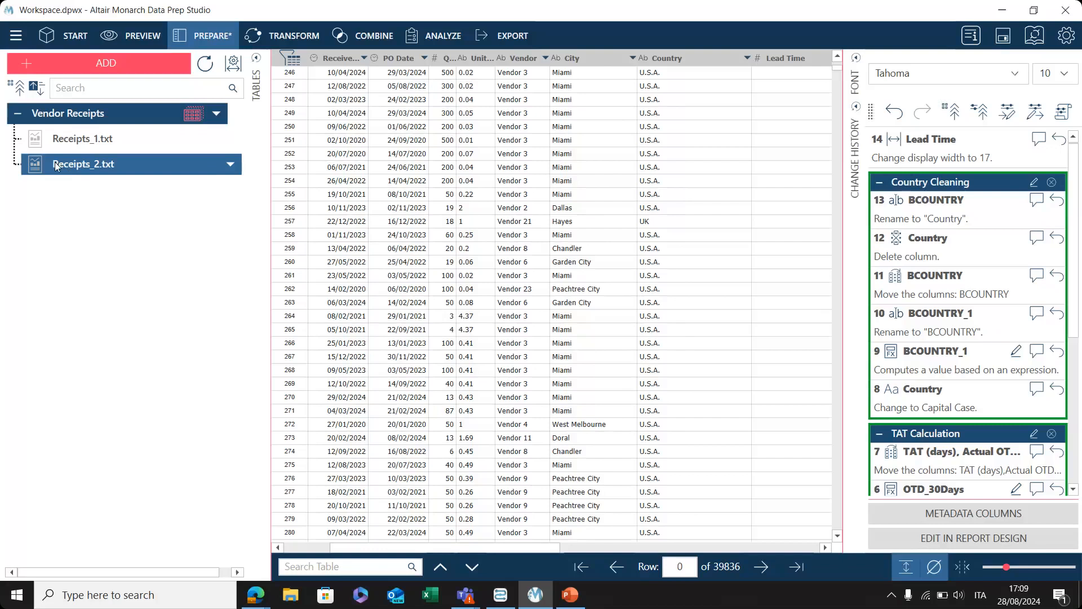
Switch to the Edge browser and bring up the Admin for Monarch Server page.
mouse_move(264, 604)
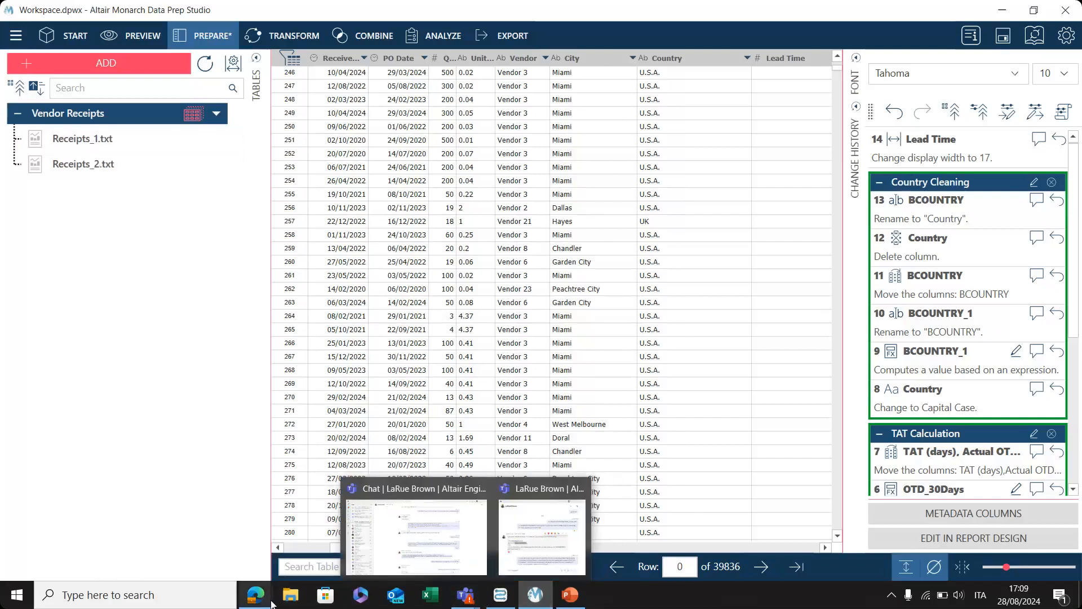
click(181, 555)
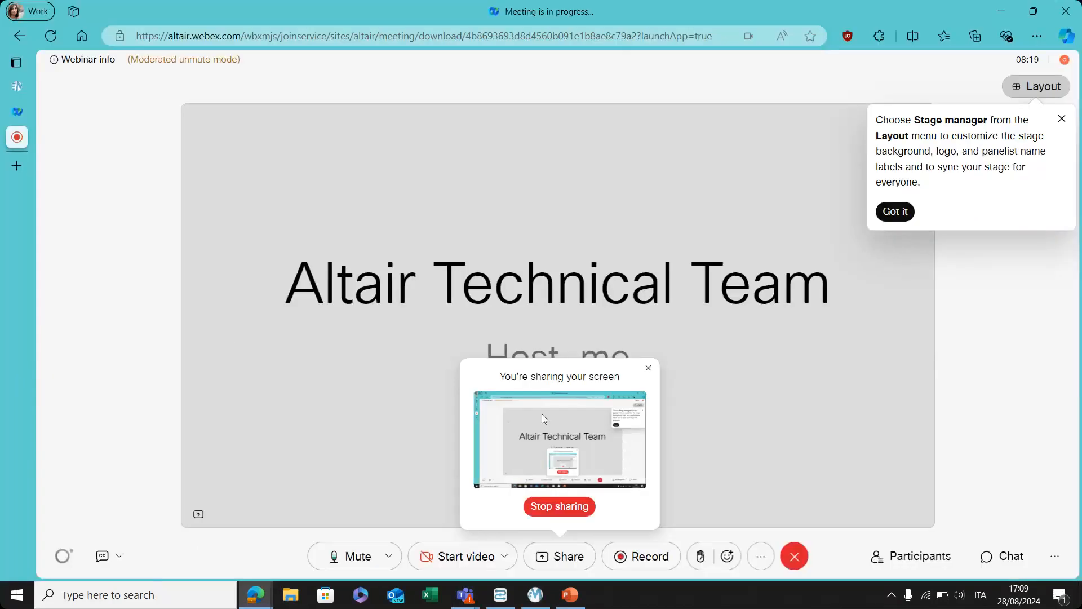
click(648, 369)
mouse_move(565, 550)
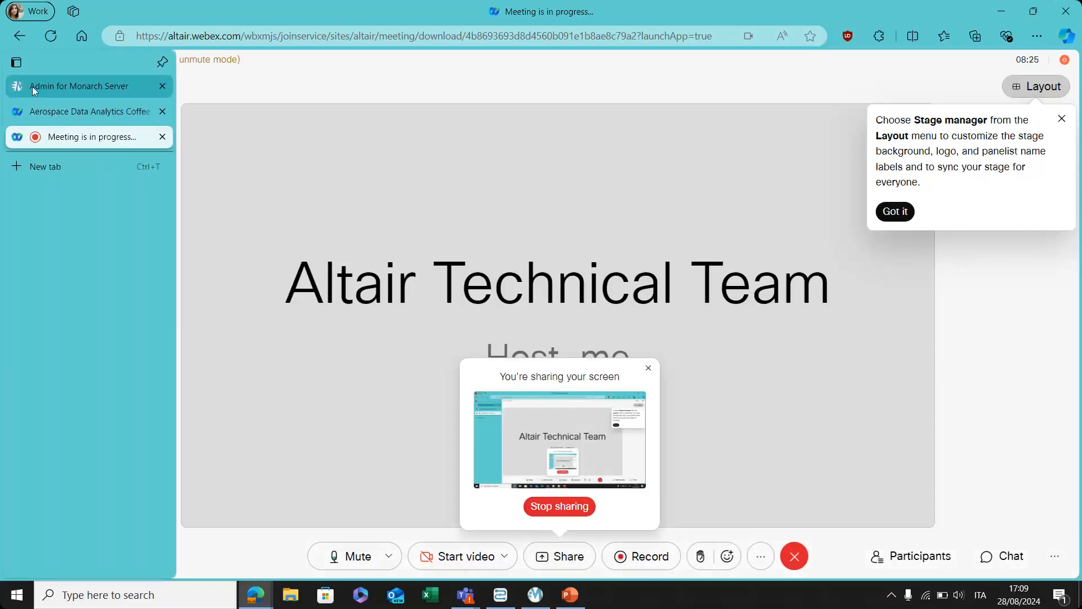
click(33, 89)
click(622, 340)
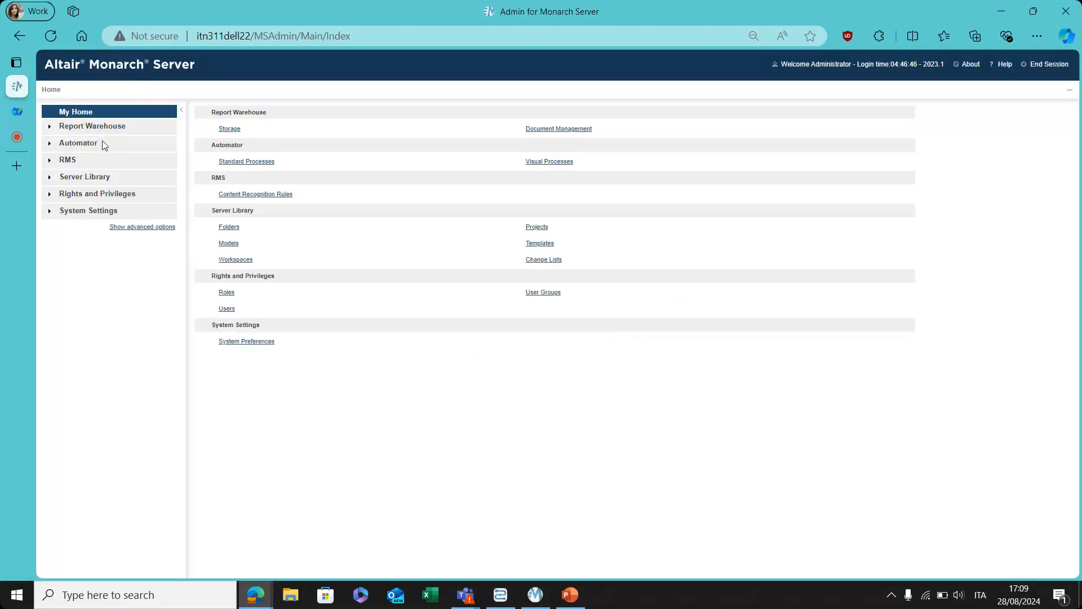
Open the TAT Logic Processing process from Automator's visual processes.
click(50, 144)
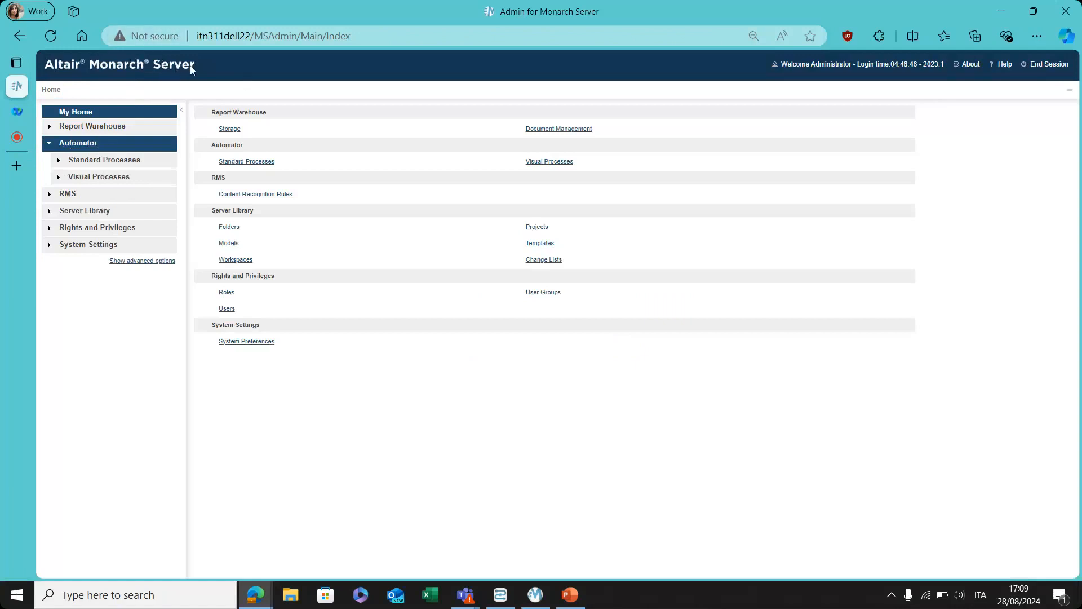
click(56, 180)
click(115, 196)
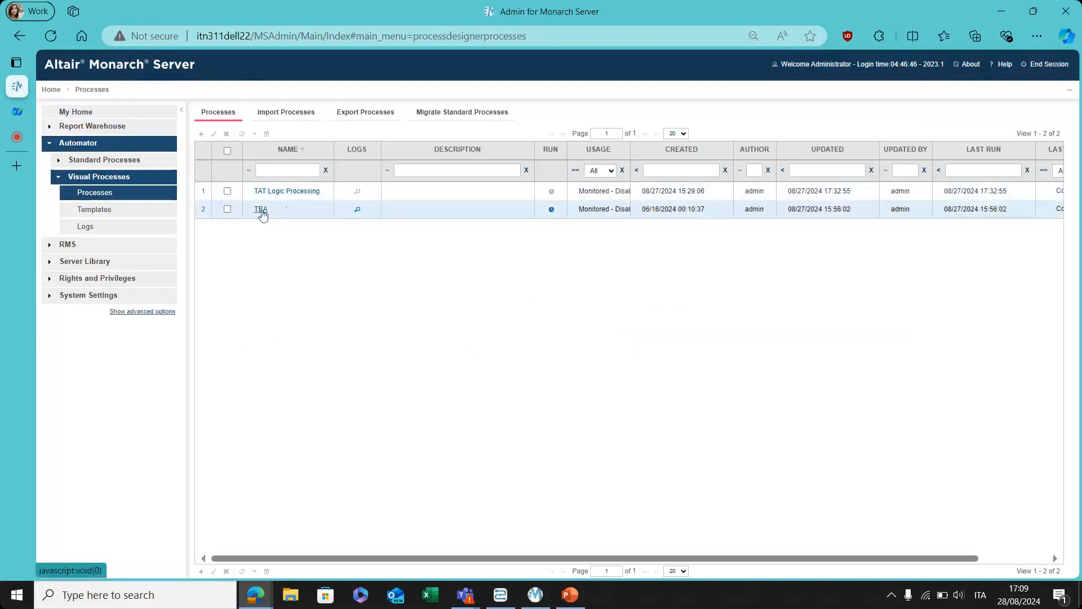
click(281, 192)
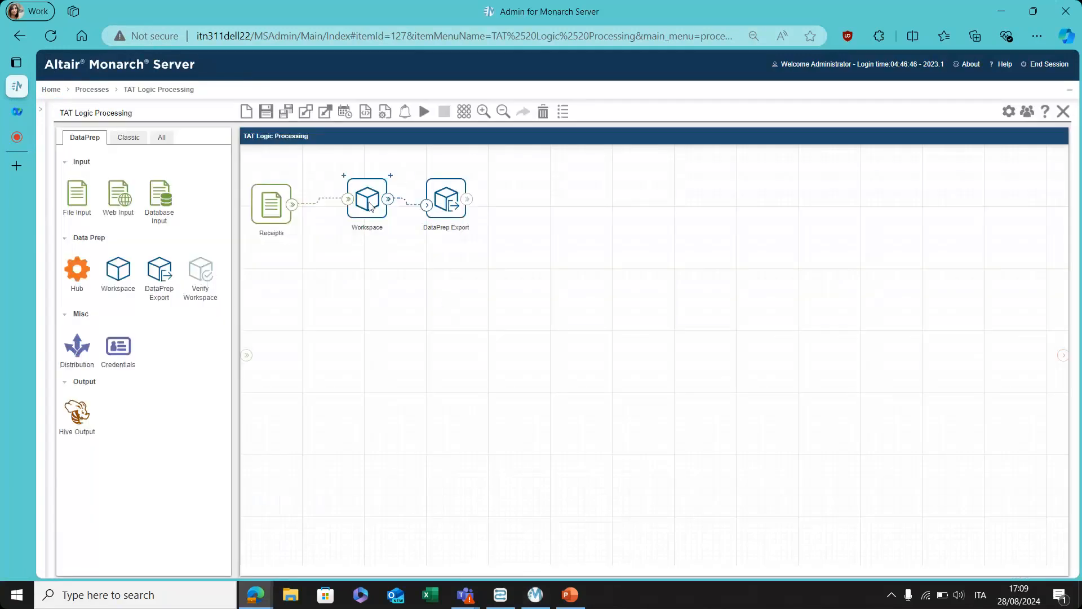
Inspect the Workspace node's source in the TAT_Vendor Receipts library folder, and leave the process without saving.
double_click(370, 206)
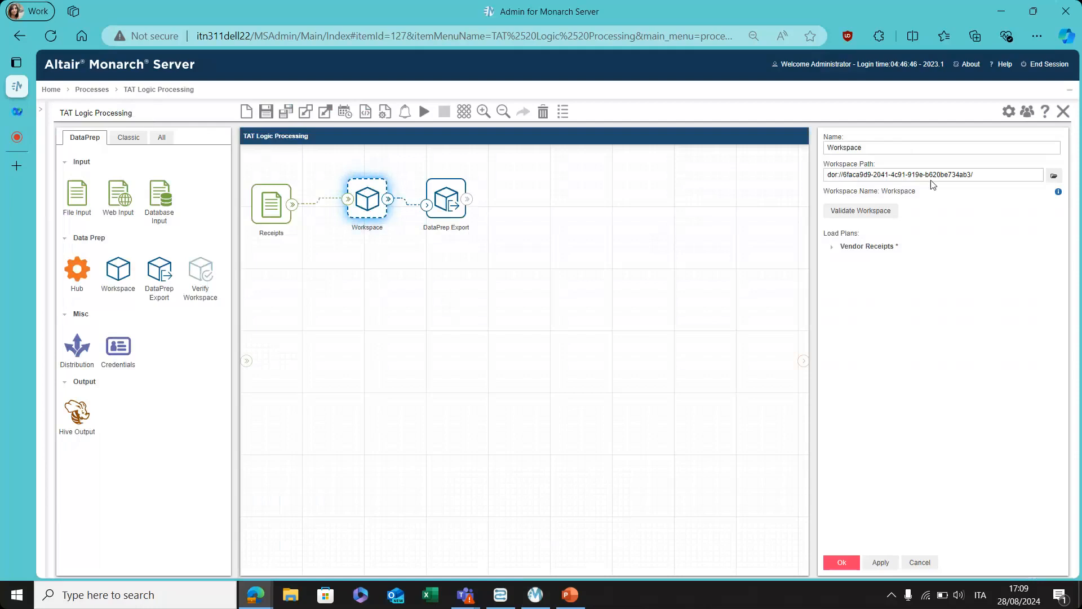
click(1054, 175)
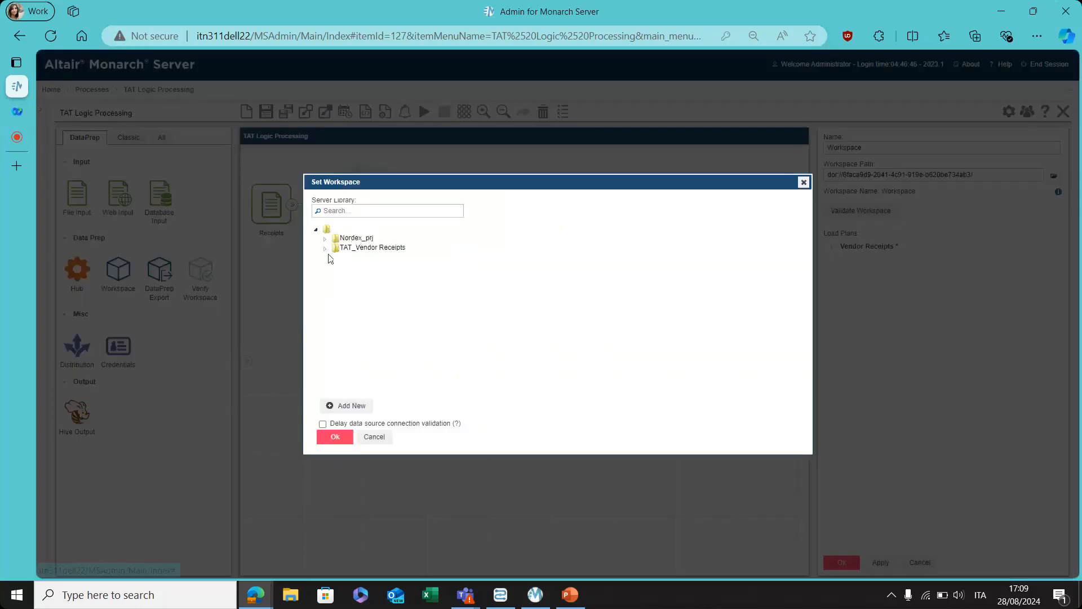
click(325, 248)
click(365, 258)
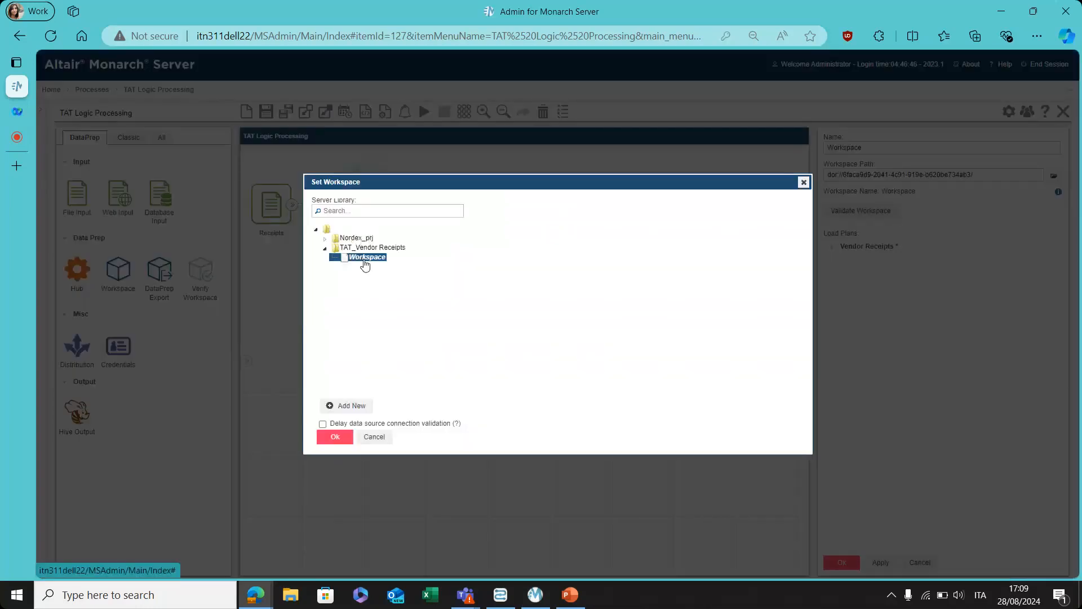
click(804, 182)
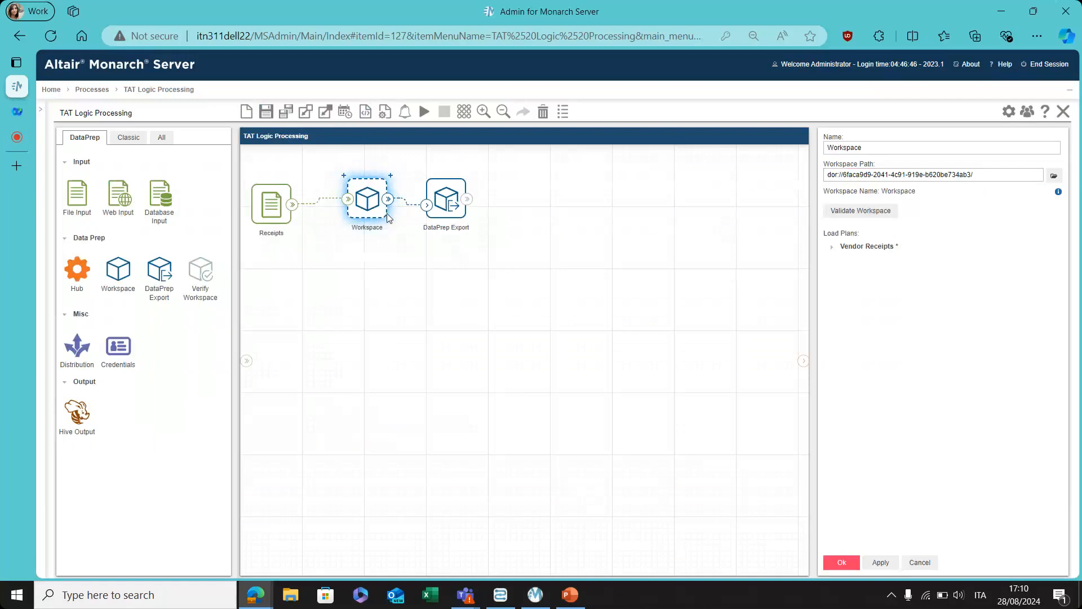
click(92, 90)
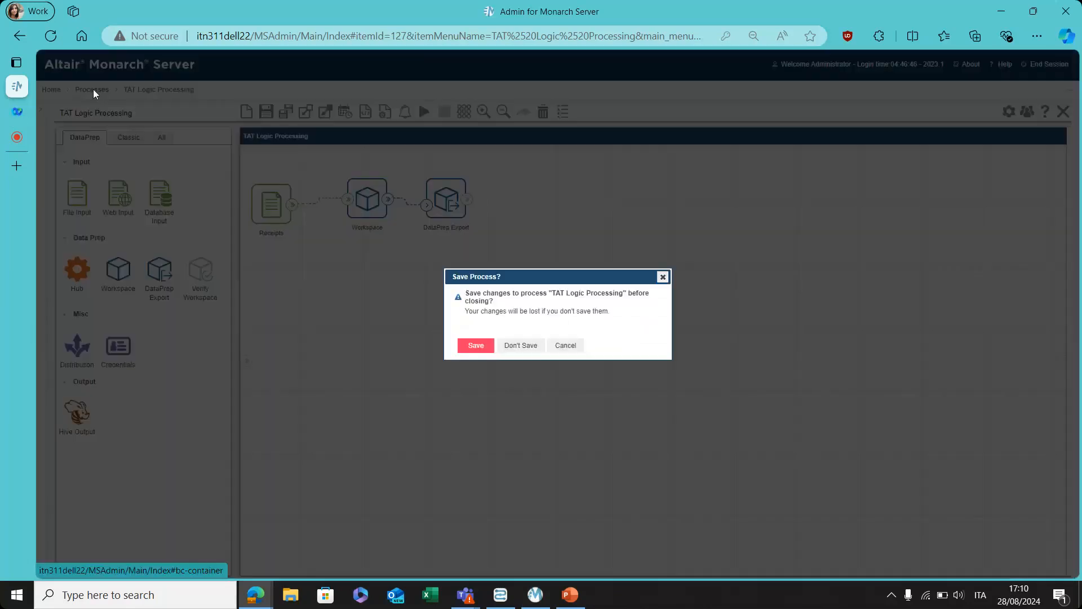
click(521, 345)
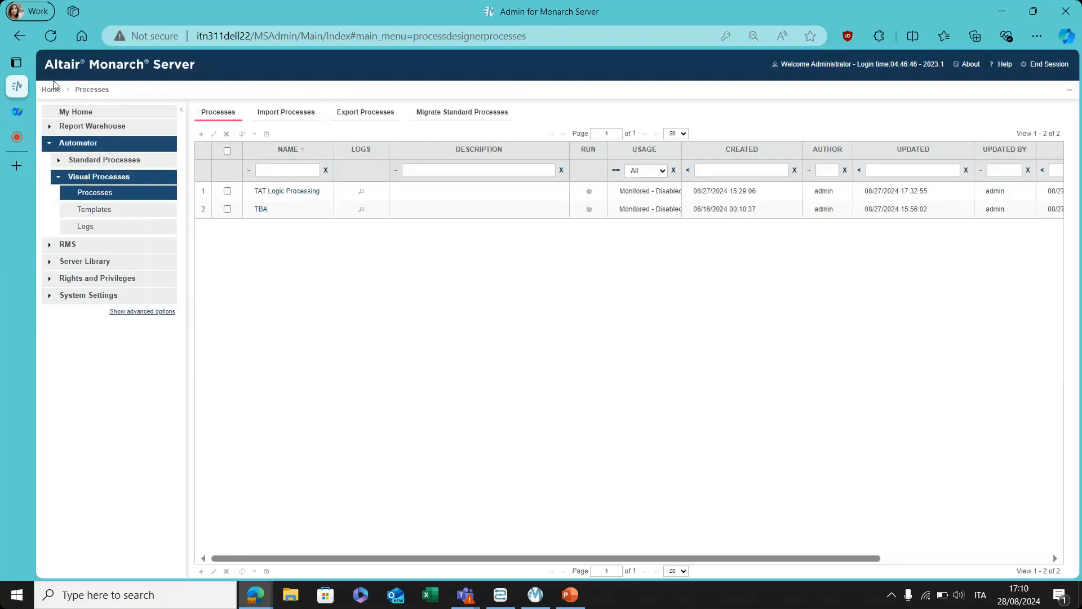
View the revision history of the workspace named Workspace in the Server Library.
click(52, 91)
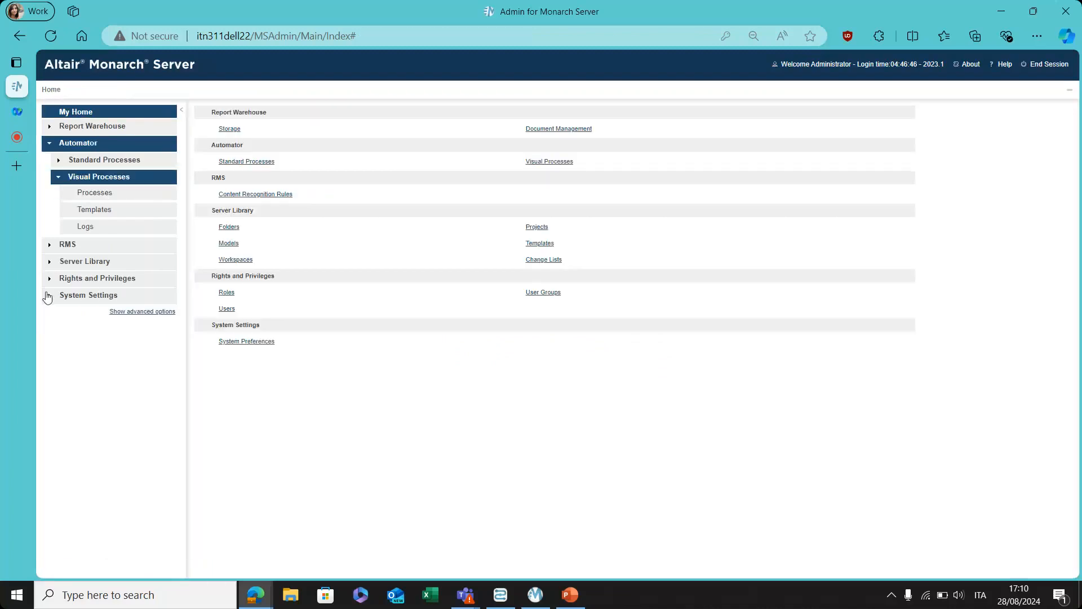
click(52, 265)
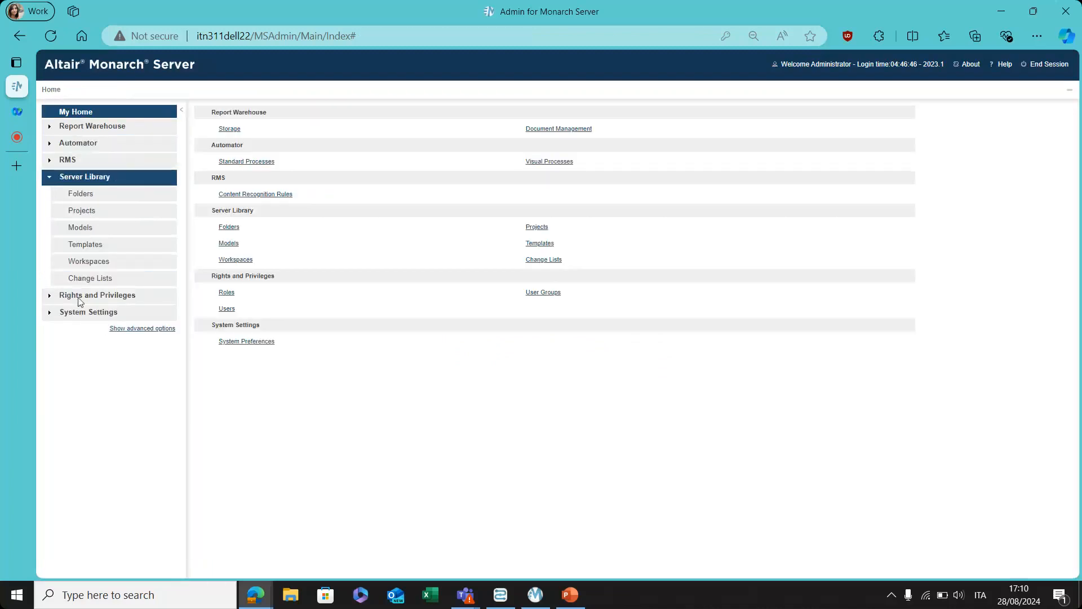
click(93, 265)
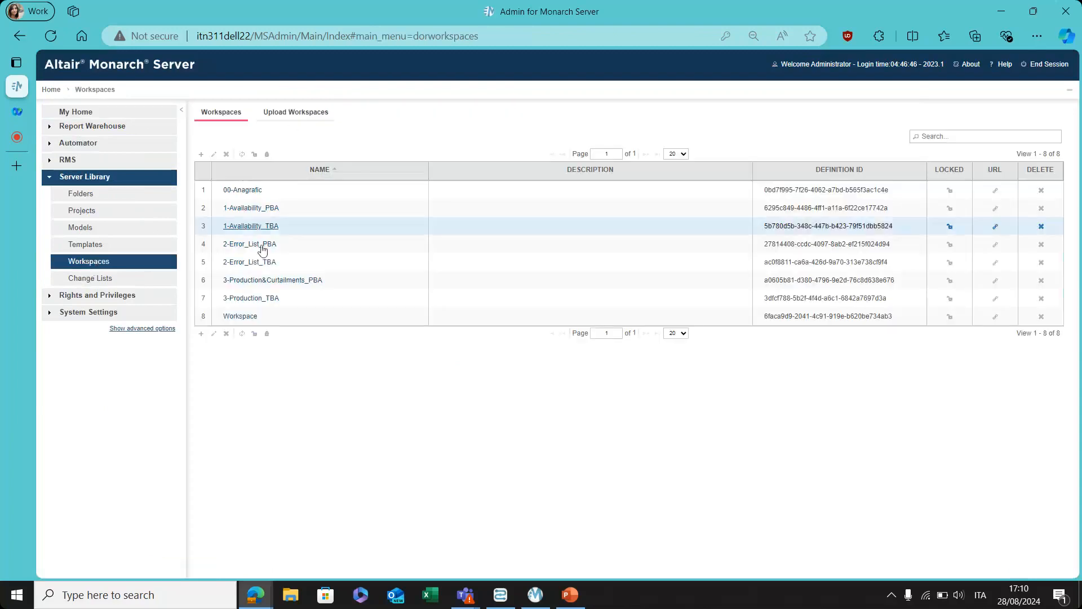
click(248, 318)
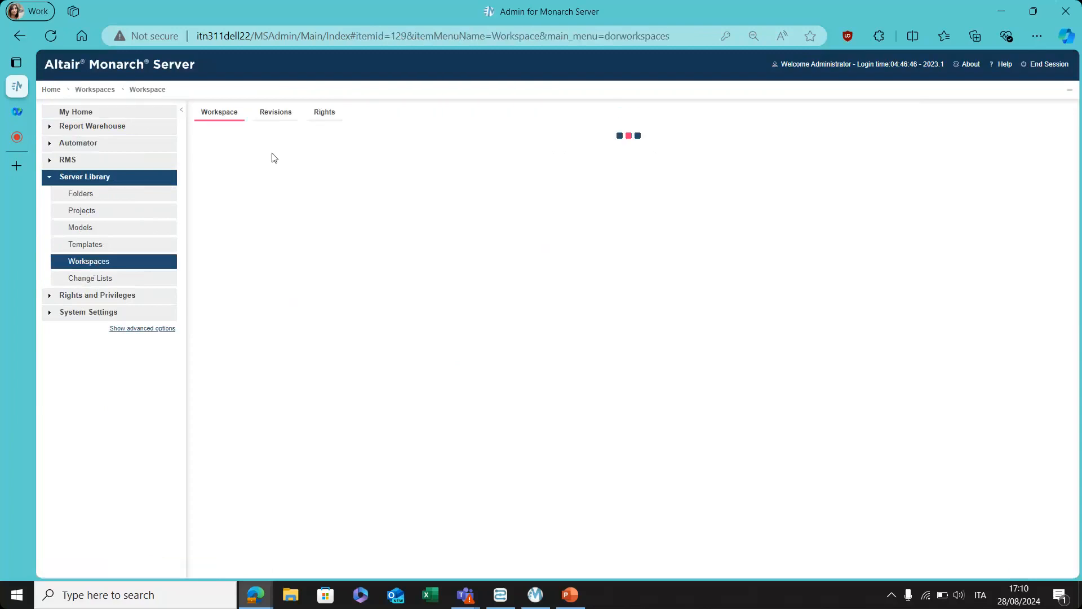
click(293, 116)
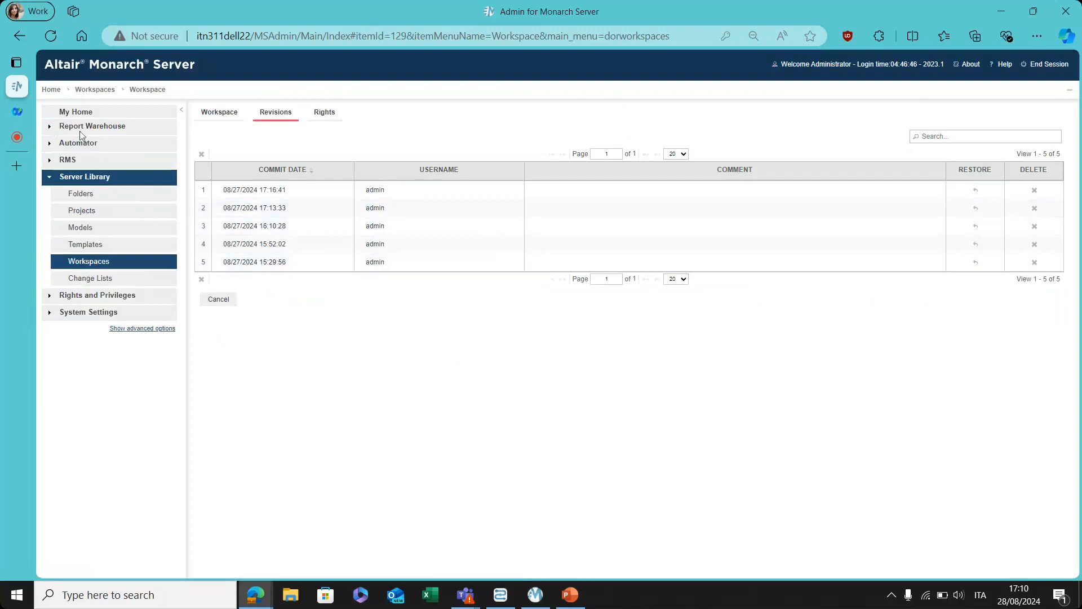
Reopen the TAT Logic Processing visual process from Automator in the designer.
click(51, 143)
click(104, 193)
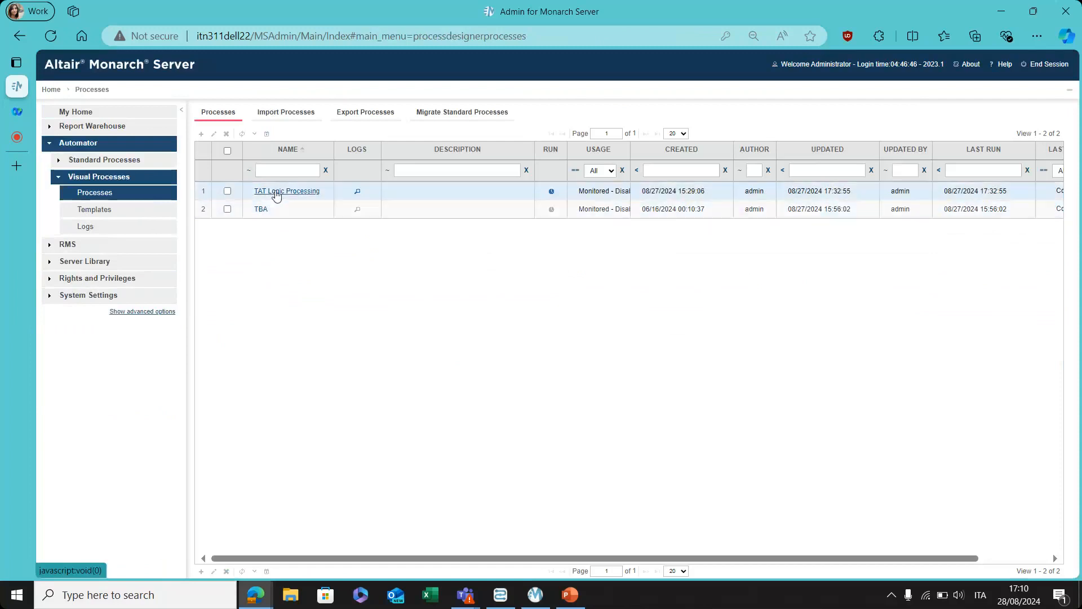
click(273, 192)
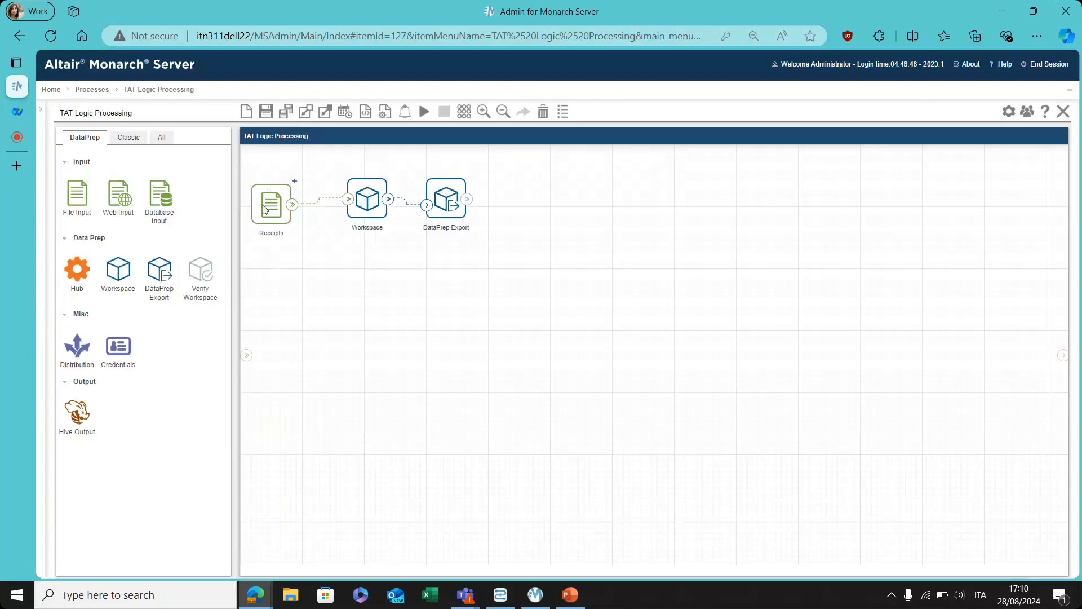
Examine the input path of the Receipts file input node.
click(264, 209)
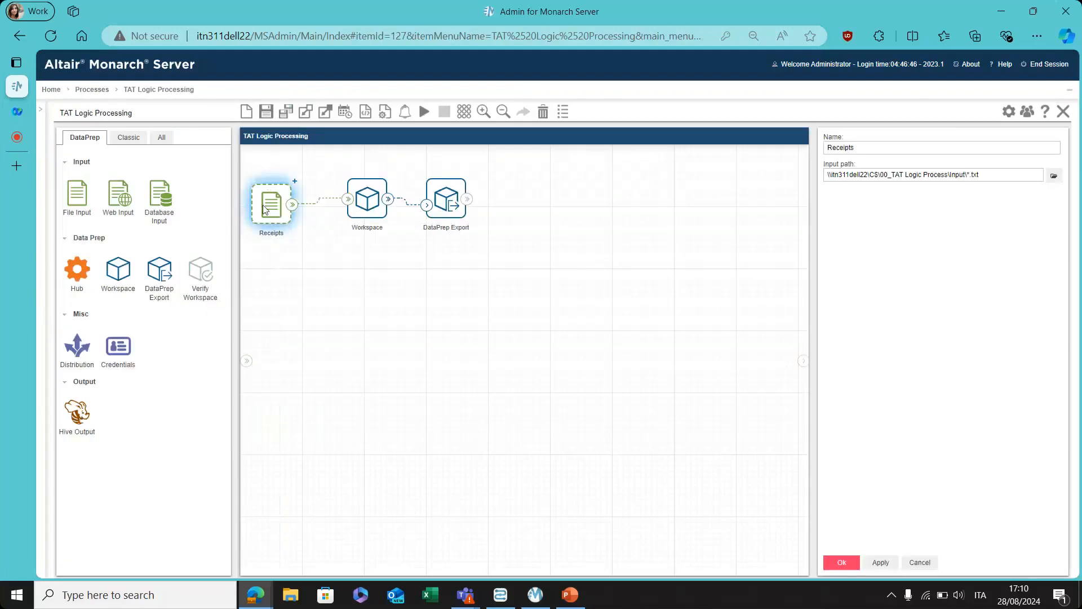
click(957, 177)
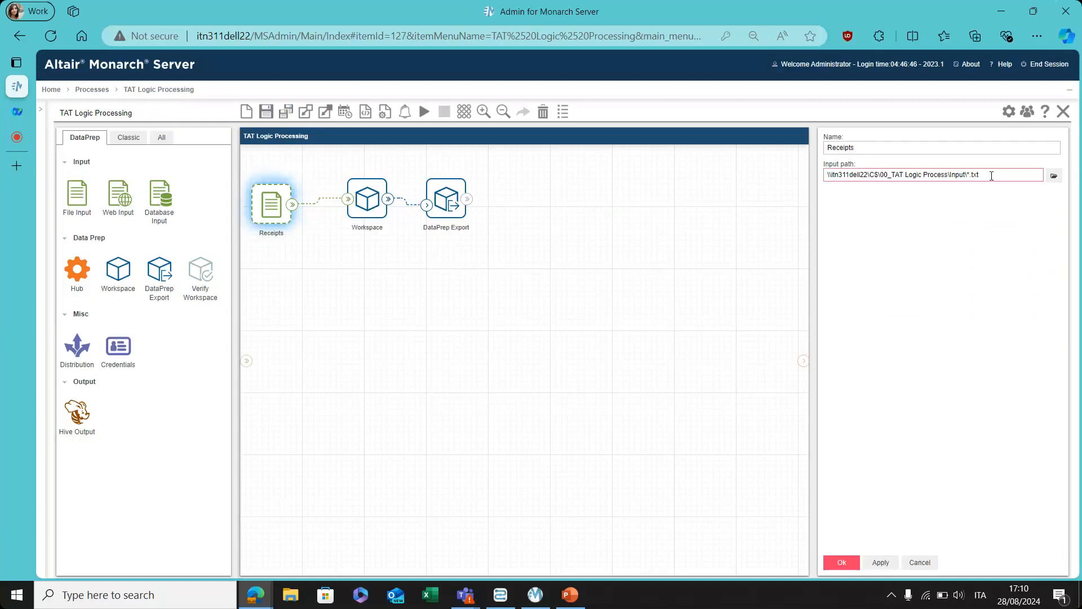
drag(991, 175, 821, 189)
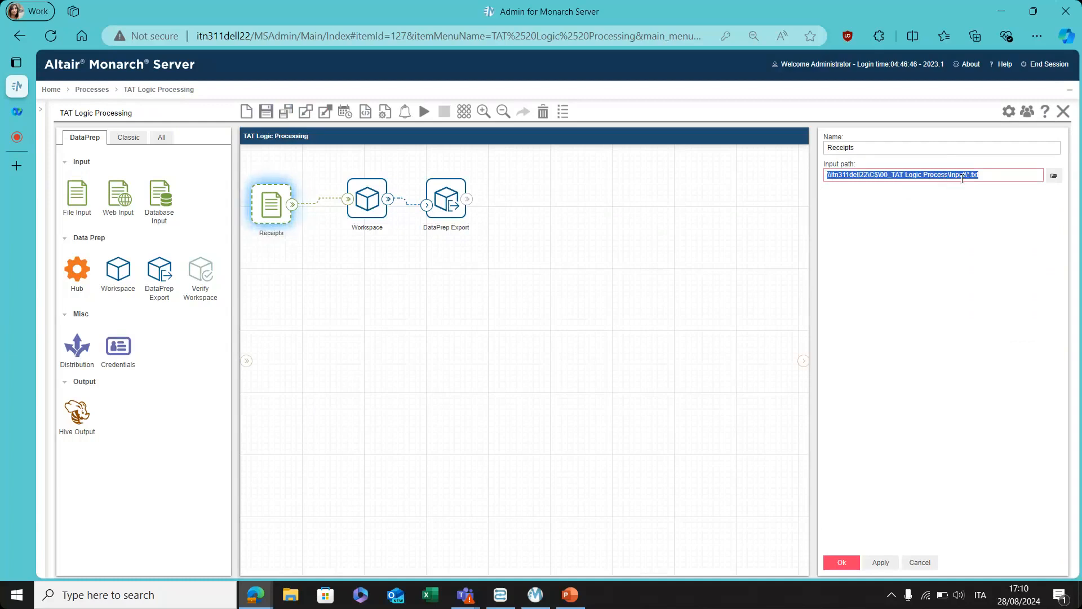
Review the export destination of the DataPrep Export node and run the TAT Logic Processing process.
click(453, 198)
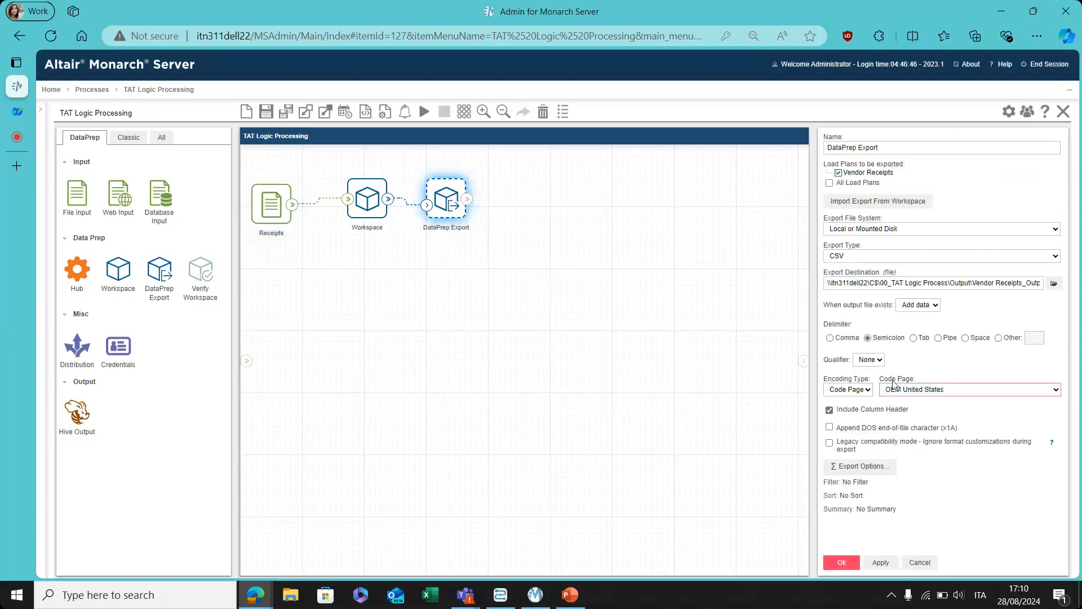
mouse_move(988, 283)
mouse_down()
mouse_move(1063, 299)
mouse_move(979, 295)
mouse_move(986, 288)
mouse_up()
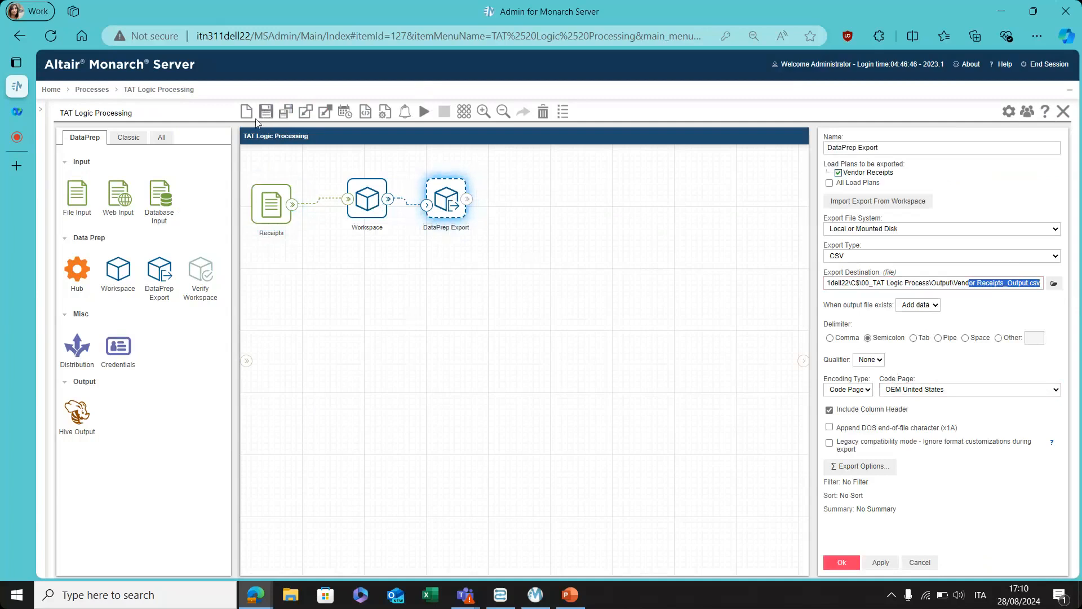
click(423, 114)
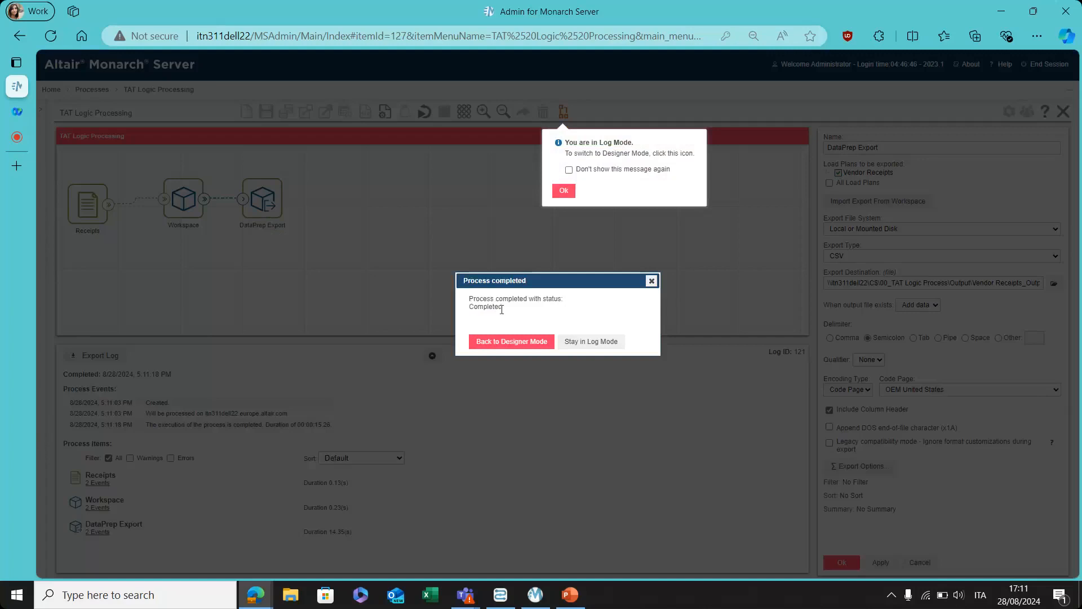
Keep the process in Log Mode and open Vendor Receipts_Output.csv from C:\00_TAT Logic Process\Output in Notepad++.
click(595, 341)
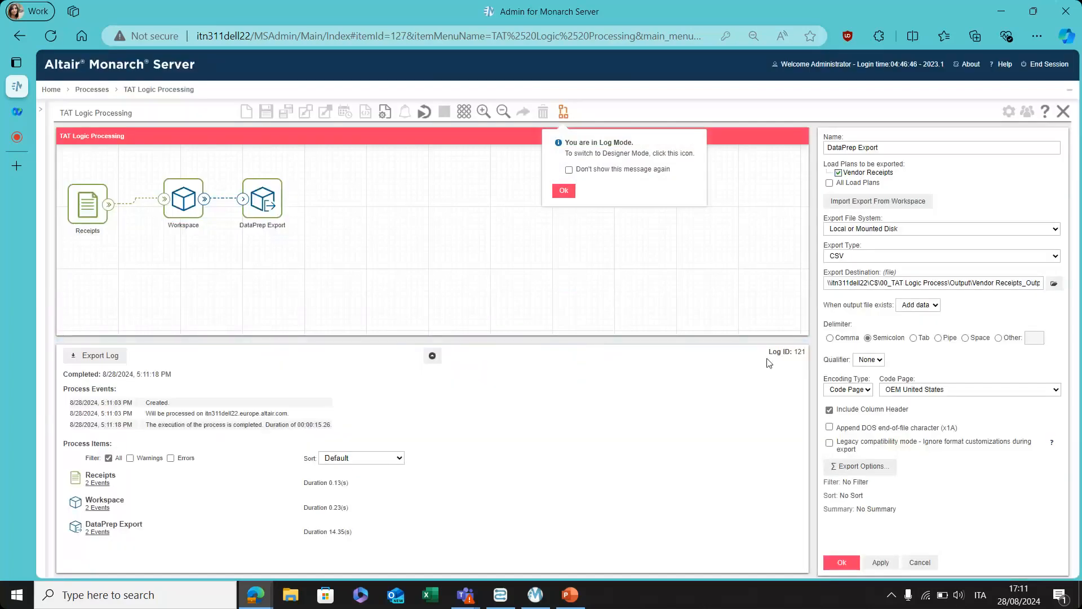
click(291, 600)
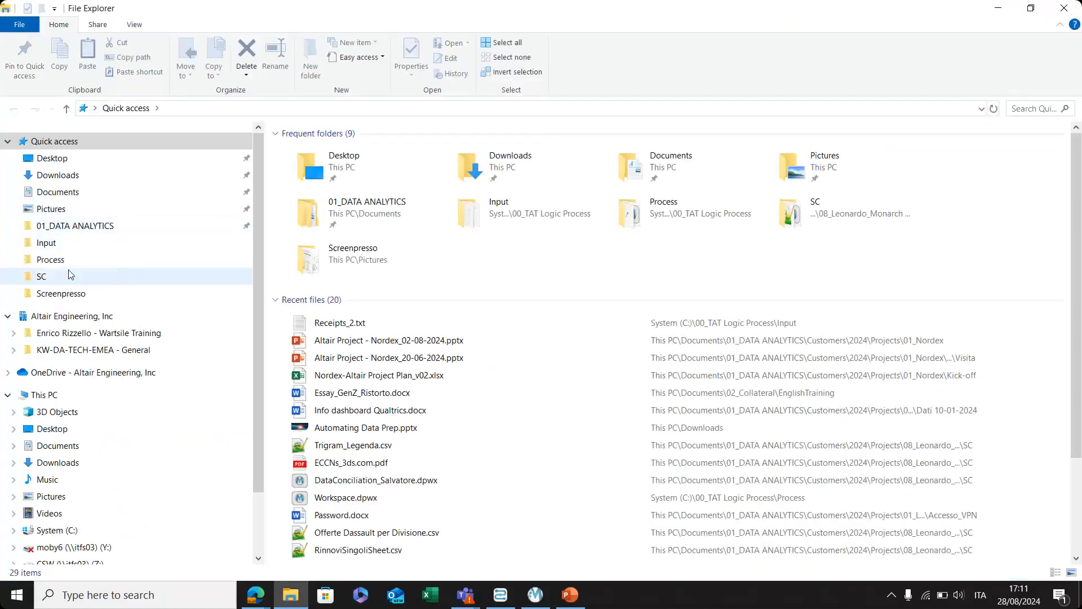
scroll(67, 425, down, 2)
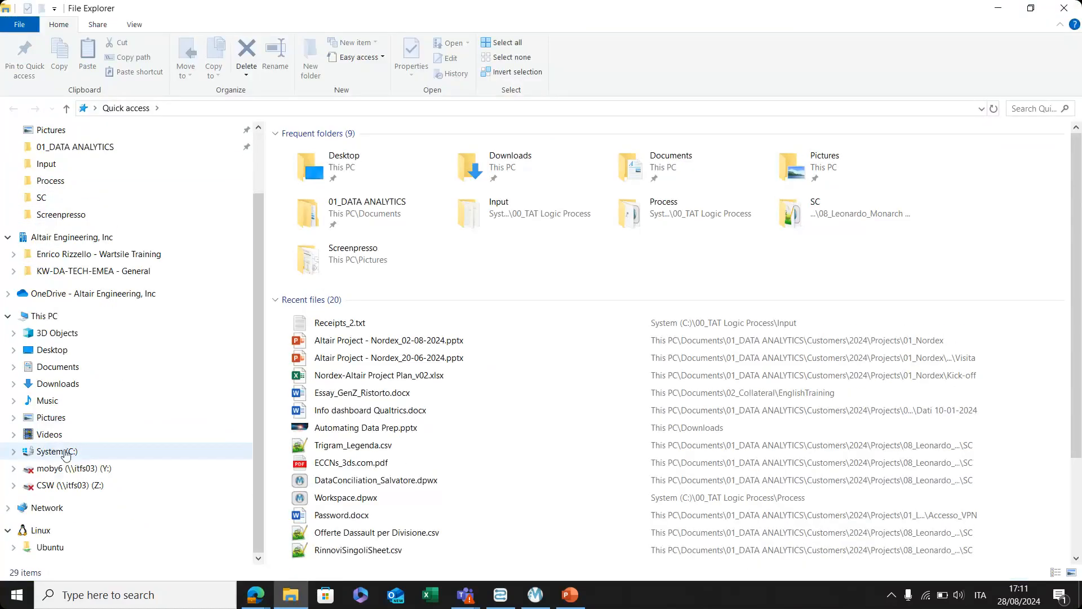
click(62, 452)
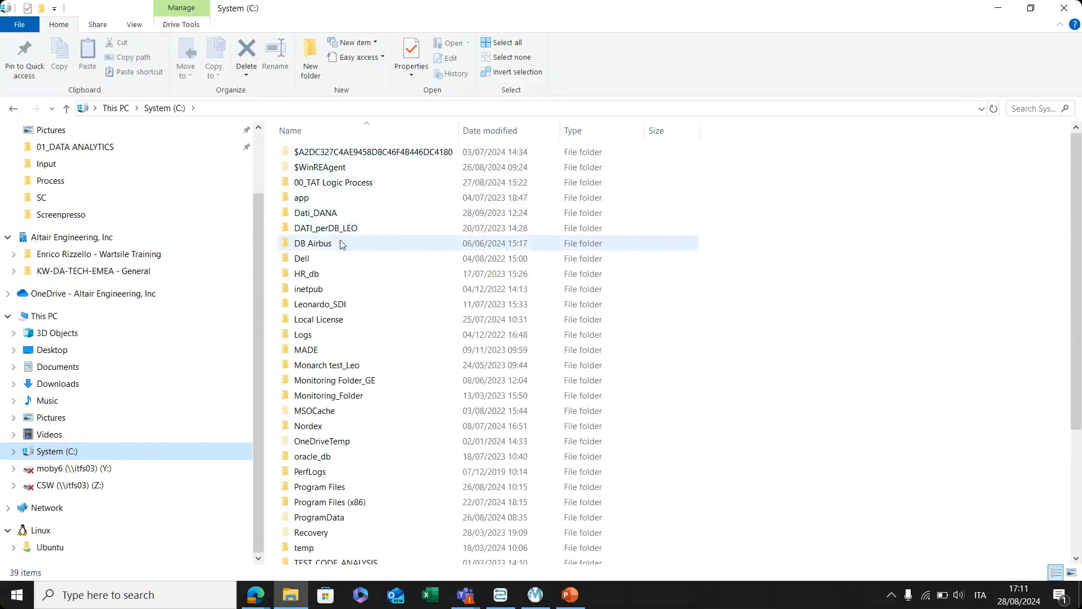
double_click(343, 180)
click(314, 169)
double_click(316, 171)
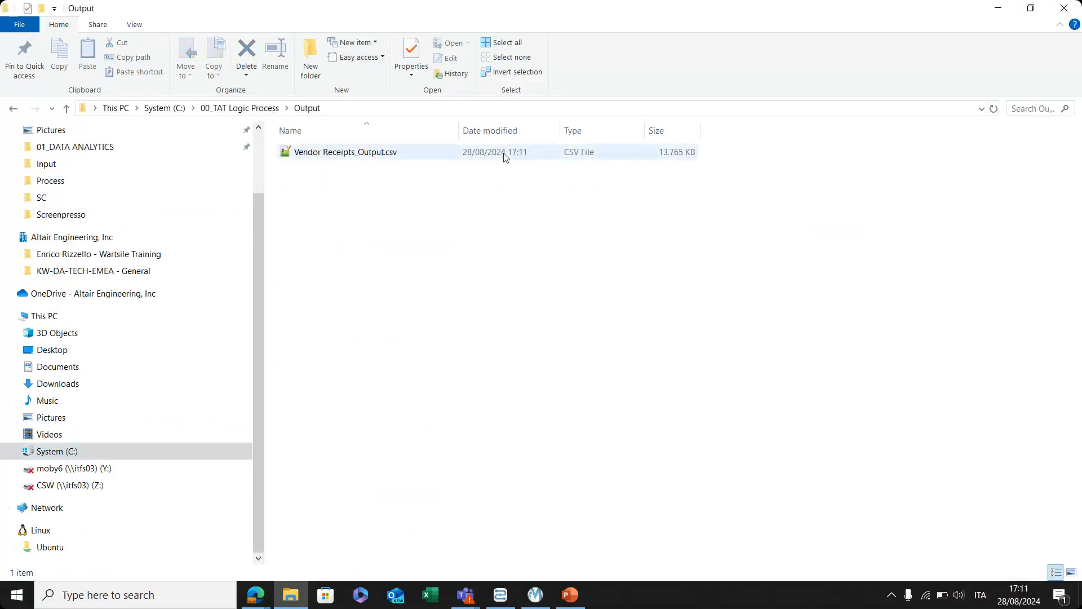
right_click(340, 153)
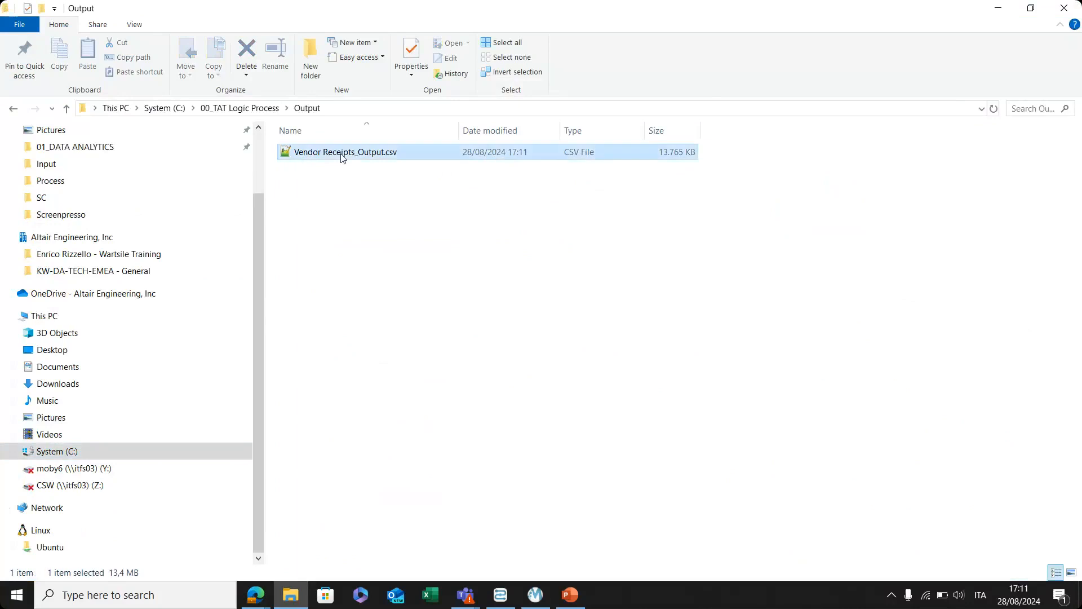
click(389, 212)
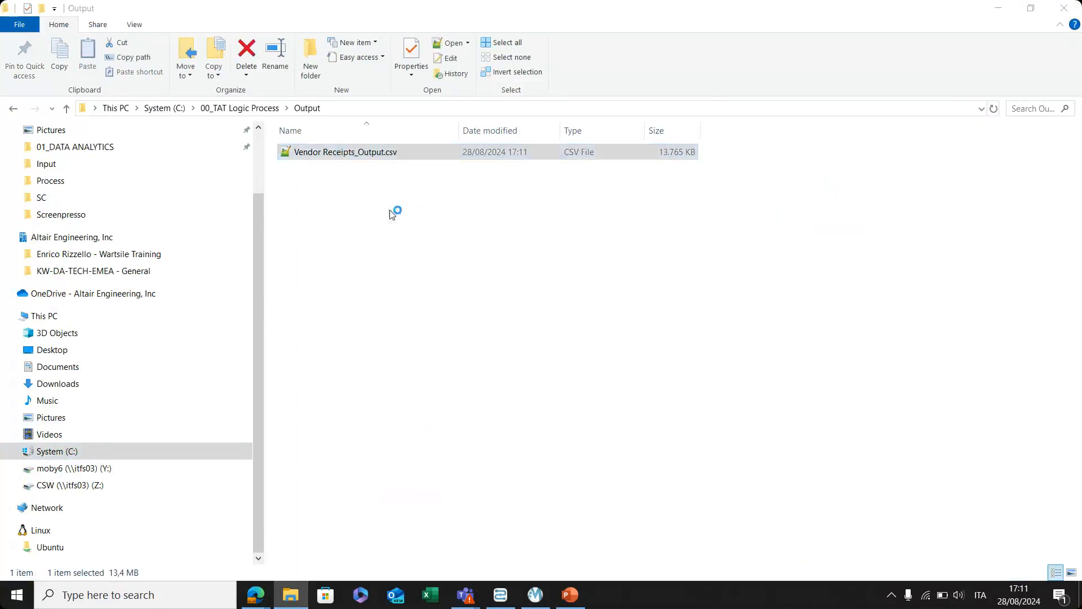
Examine the exported records at the start and further down in Vendor Receipts_Output.csv, and minimize the editor.
scroll(393, 195, down, 20)
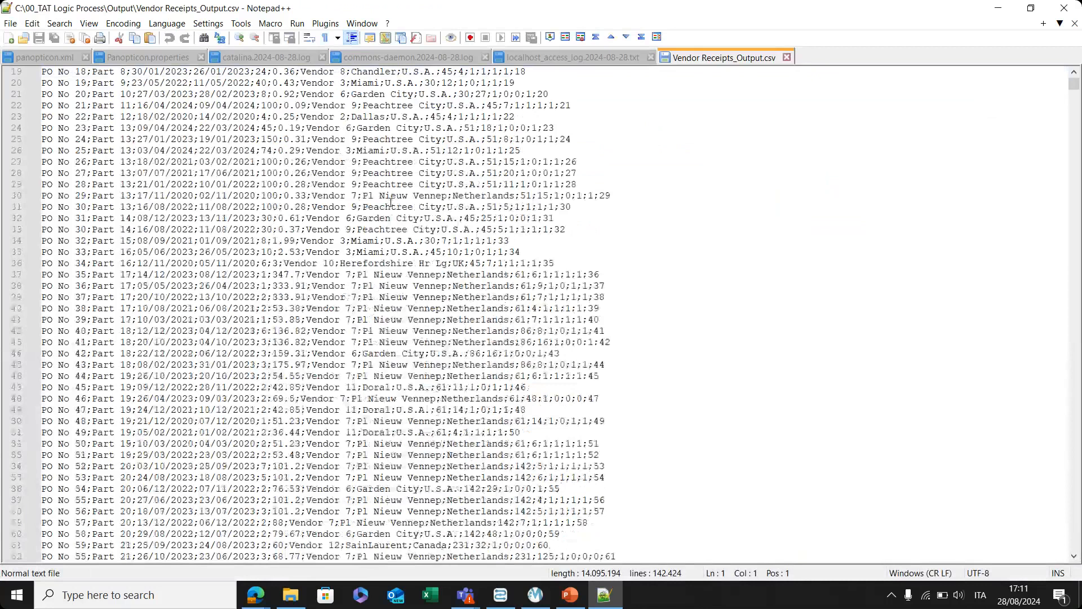
scroll(394, 196, down, 7)
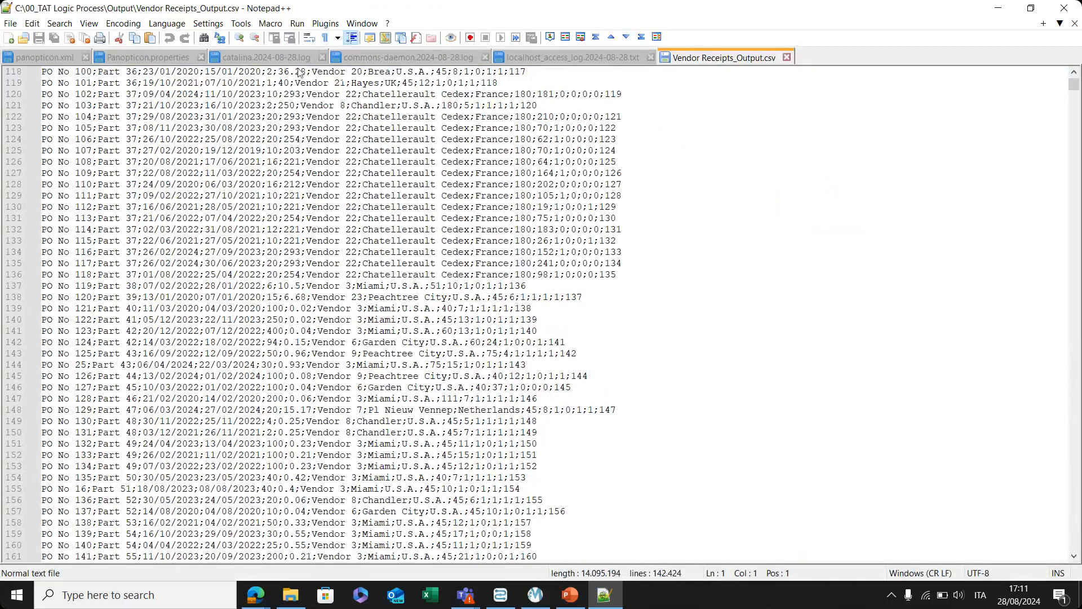
drag(1072, 96, 1076, 251)
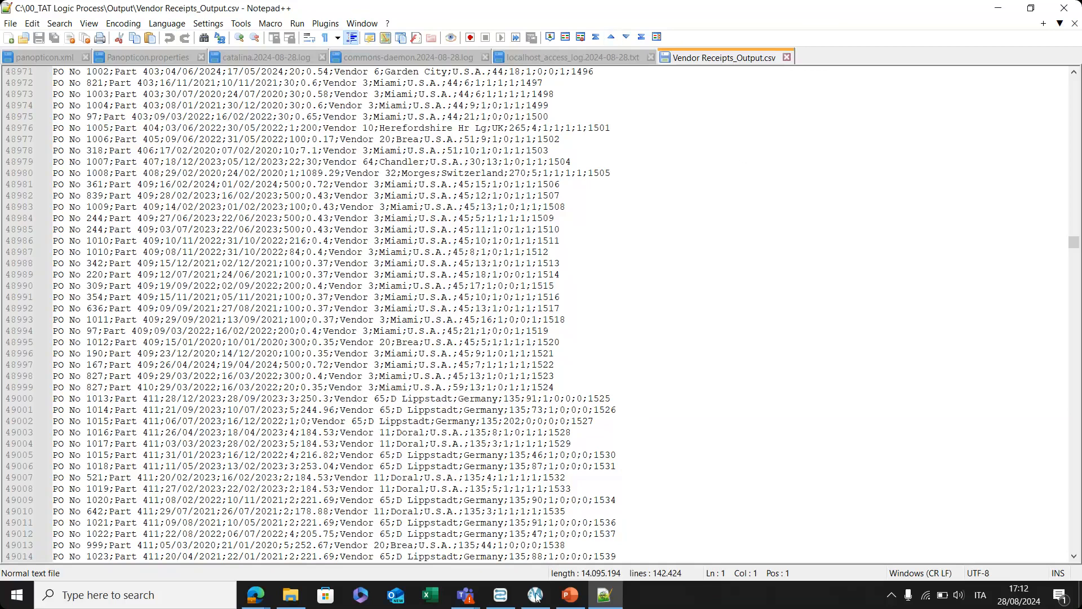
scroll(275, 88, down, 10)
scroll(467, 297, down, 14)
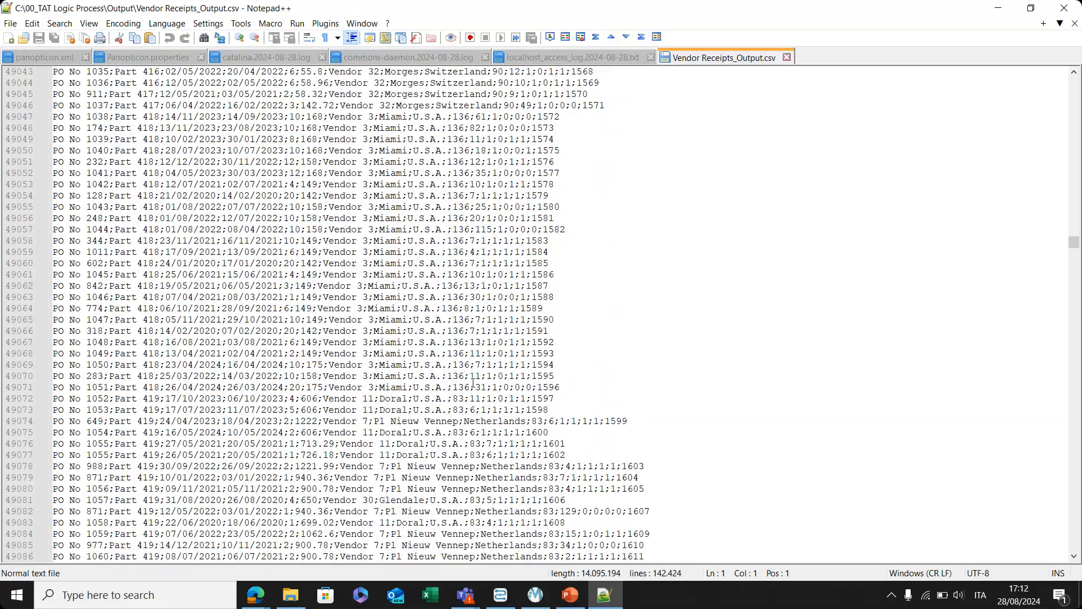
scroll(530, 407, down, 20)
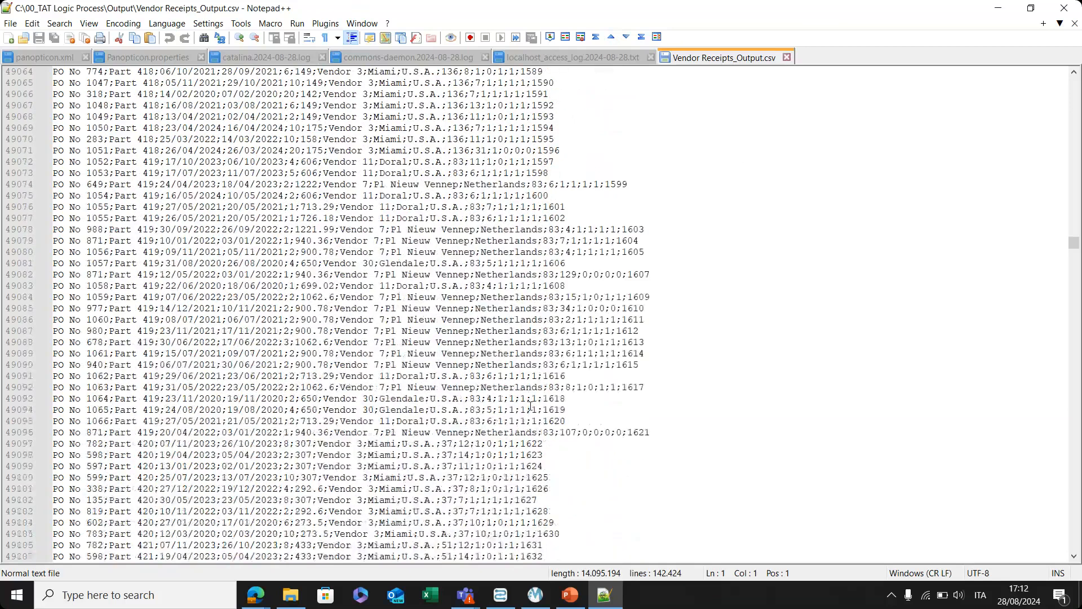
click(996, 11)
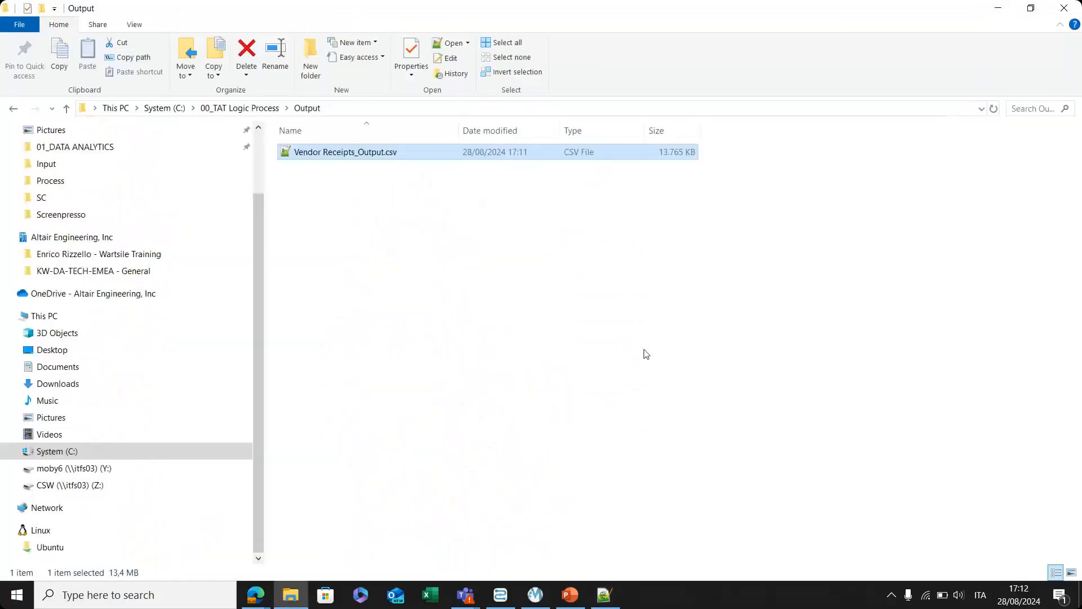
Switch back to Monarch Server in the browser and return the TAT Logic Processing process to Designer Mode.
mouse_move(255, 594)
click(167, 550)
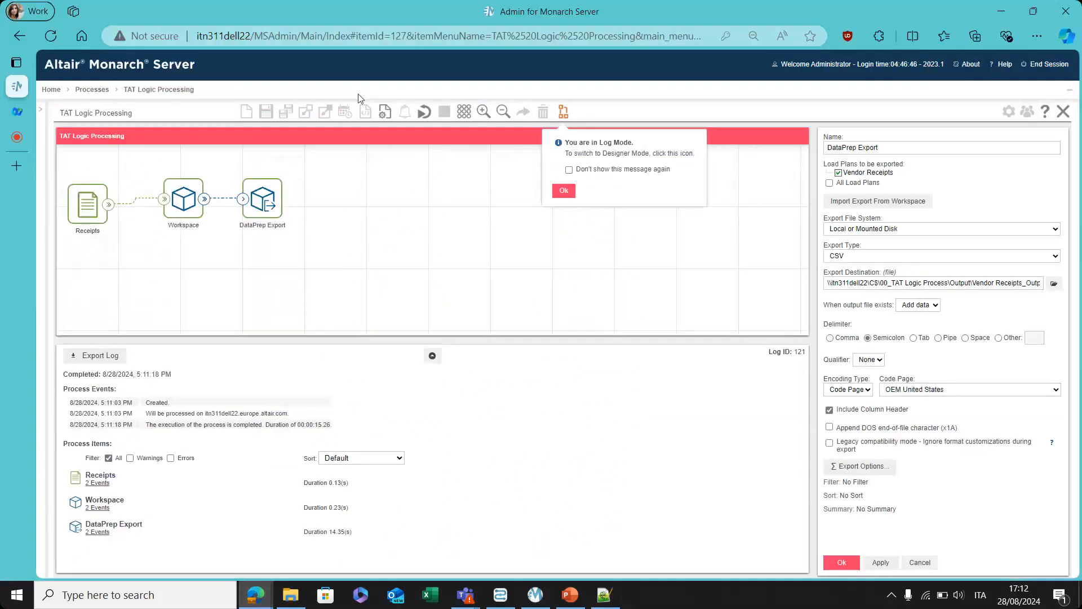
click(564, 191)
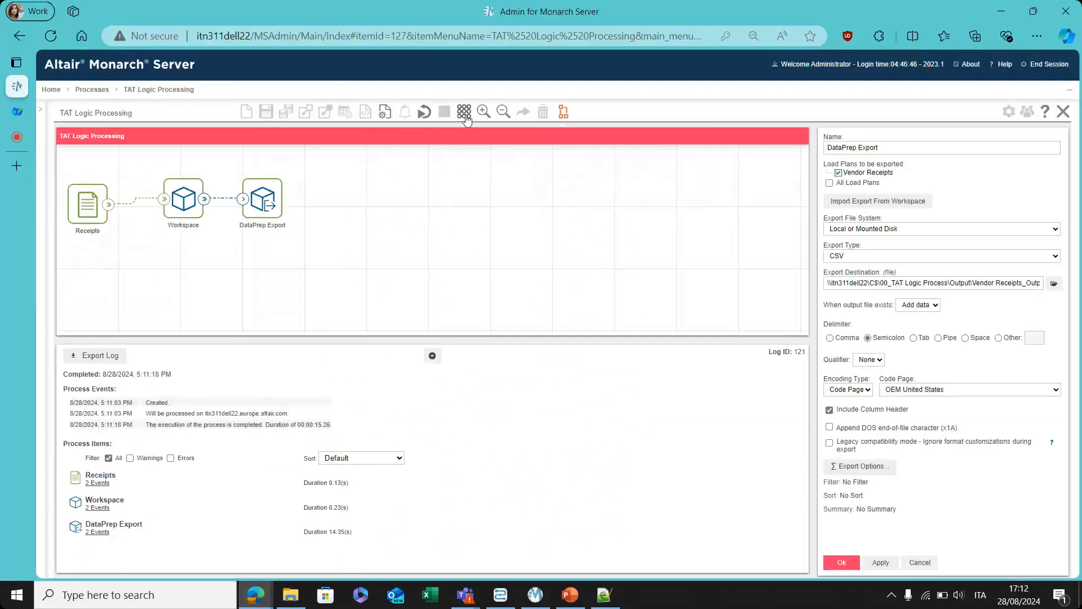
click(564, 118)
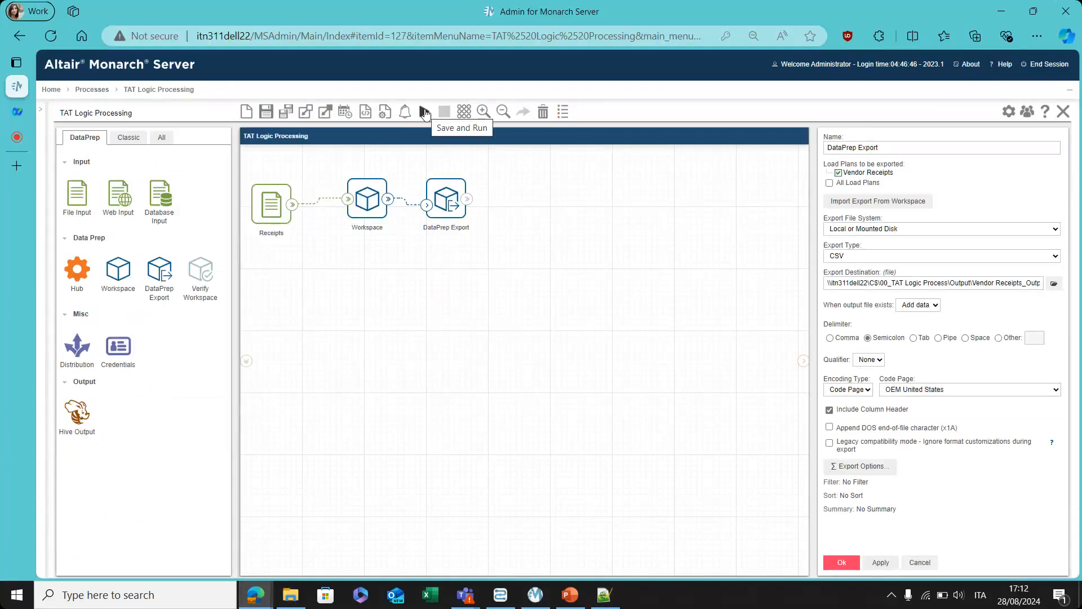
Enable the triggers of the TAT Logic Processing process, review the schedule options and choose Inputs monitoring as the trigger.
click(346, 112)
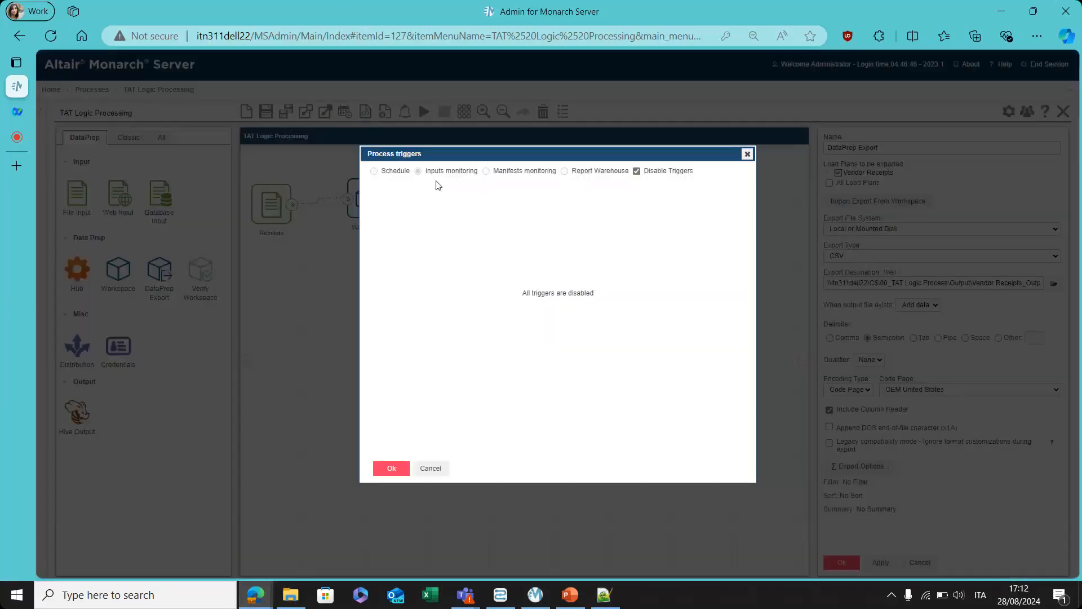
click(636, 171)
click(374, 171)
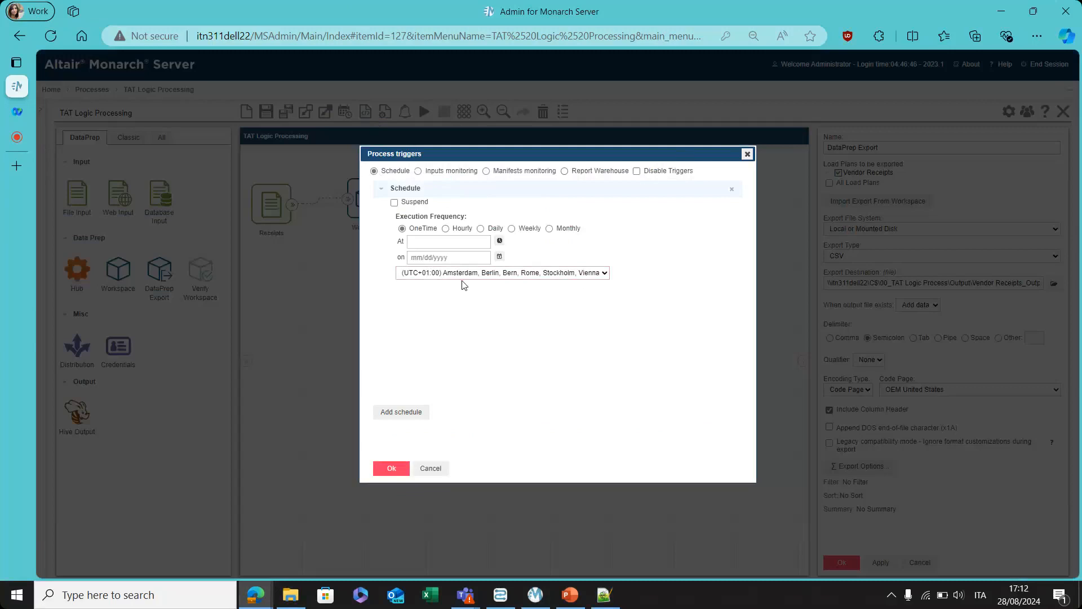
click(426, 171)
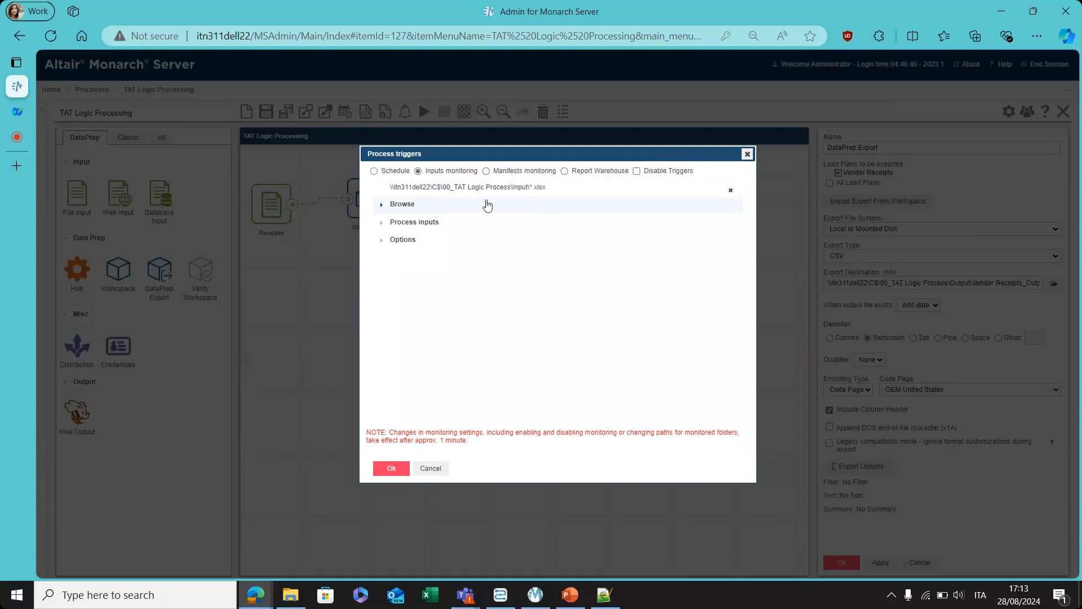
click(393, 473)
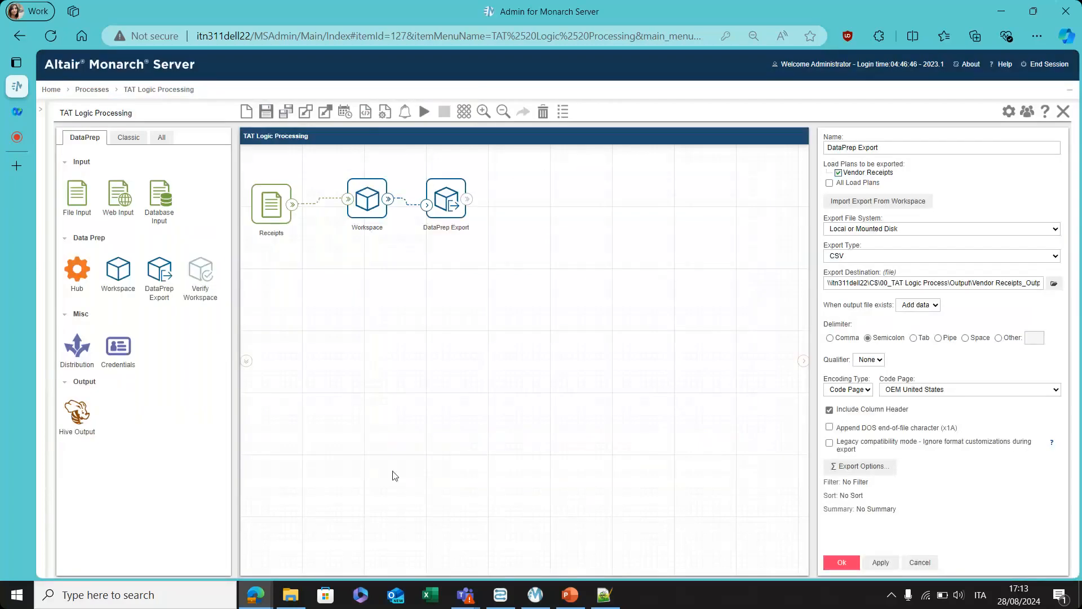
Close the DataPrep Export settings and save TAT Logic Processing, returning to the process list with a wider Usage column.
click(841, 562)
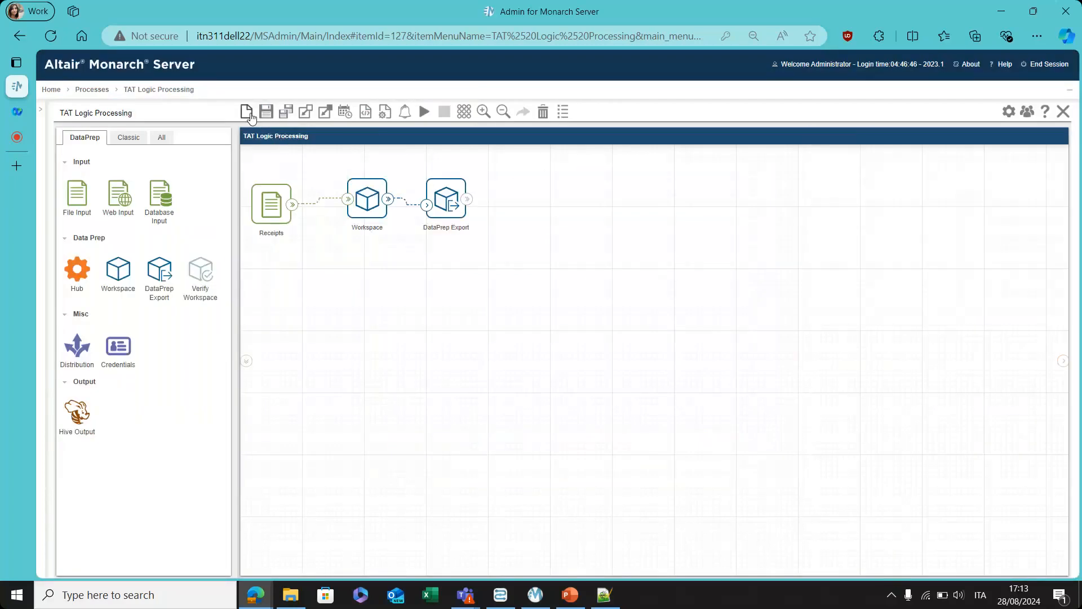
click(176, 87)
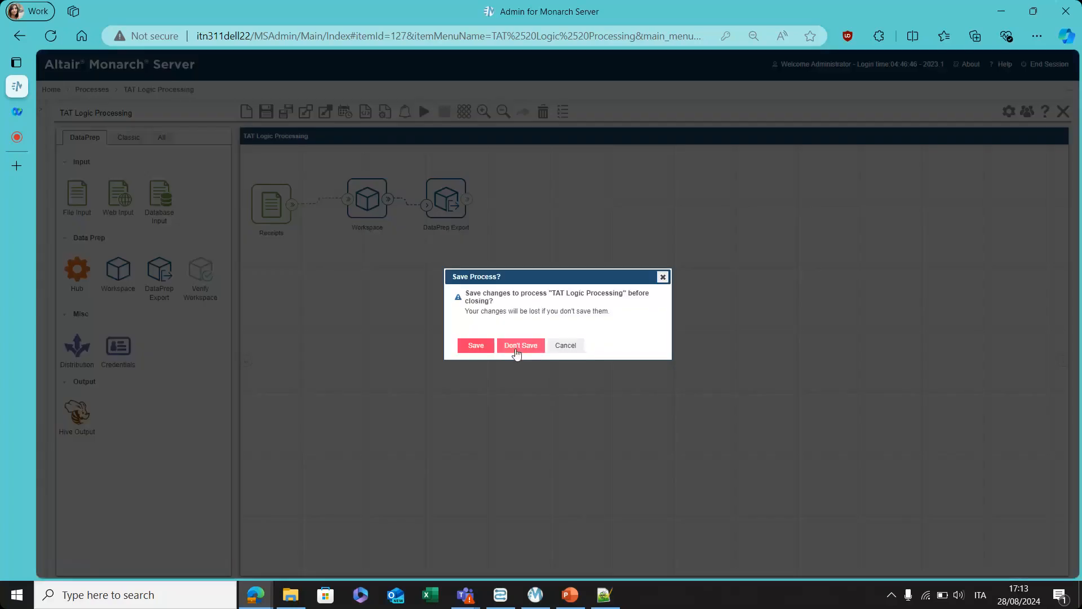
click(476, 346)
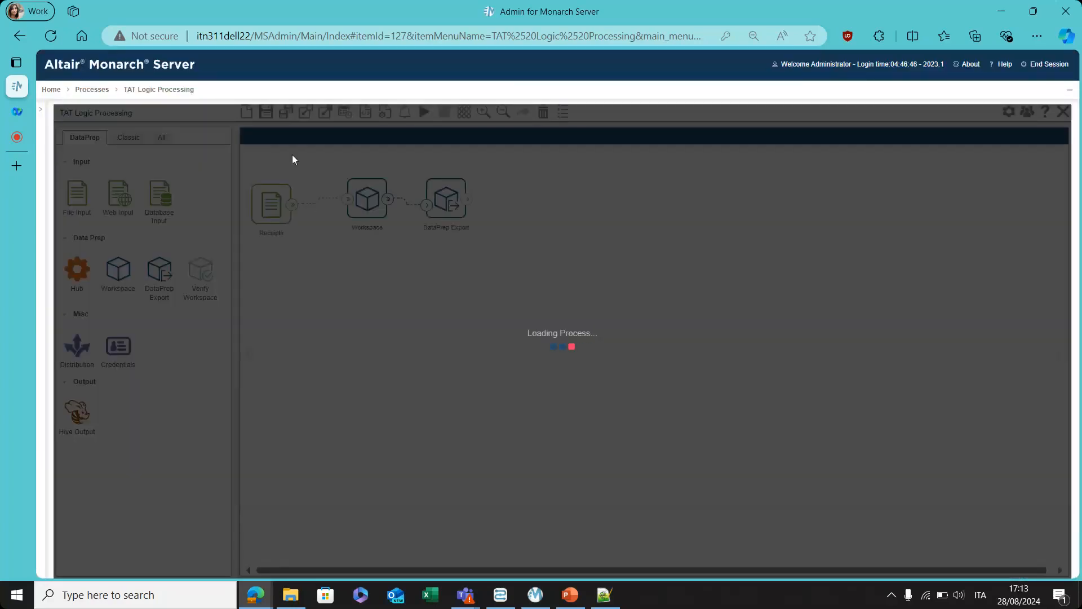
click(86, 90)
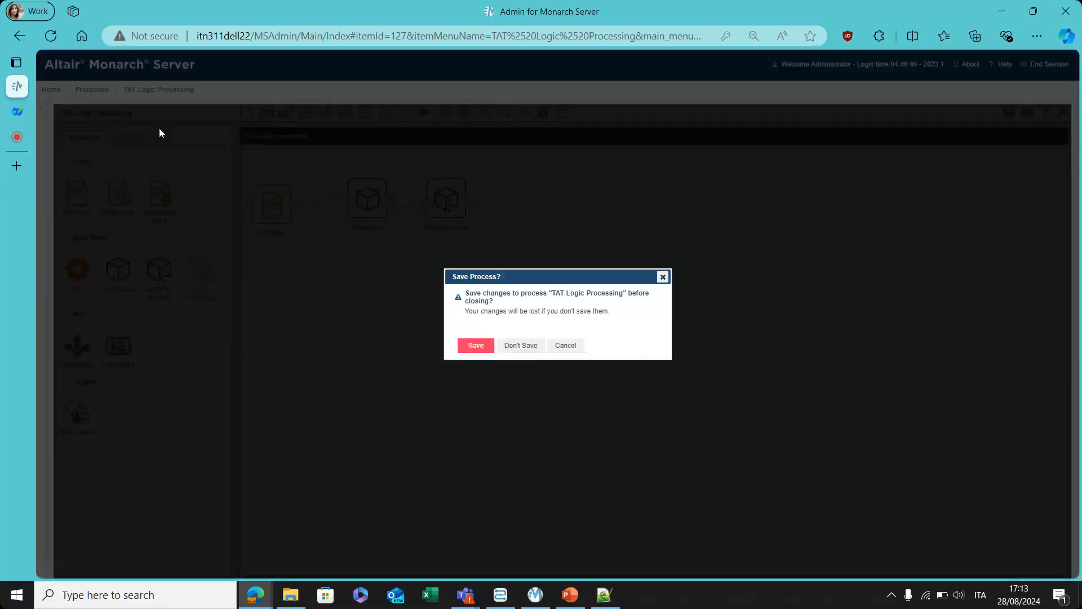
click(475, 347)
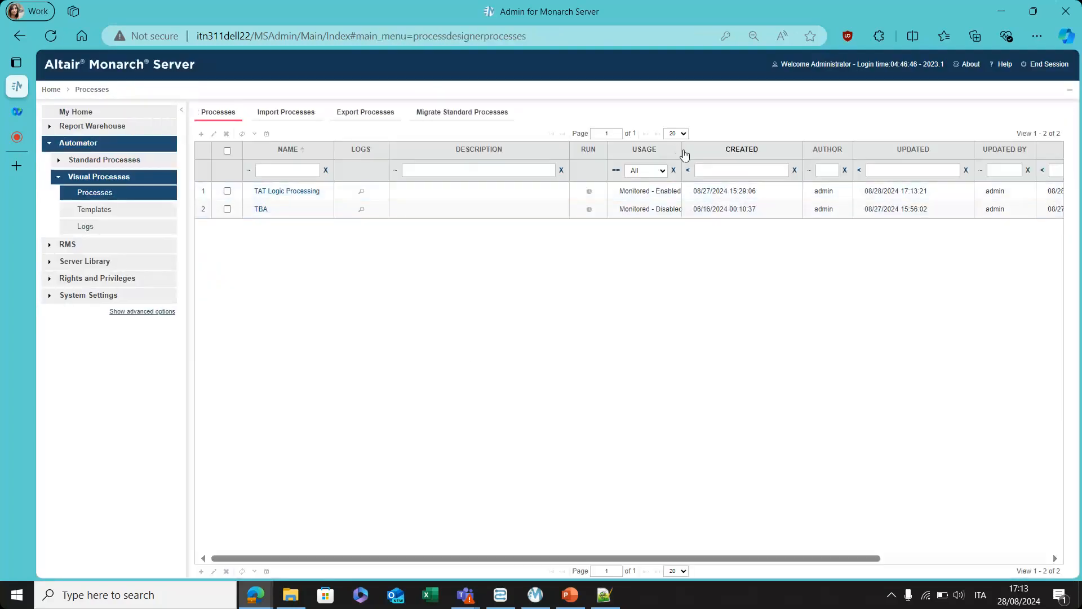
drag(681, 150, 763, 150)
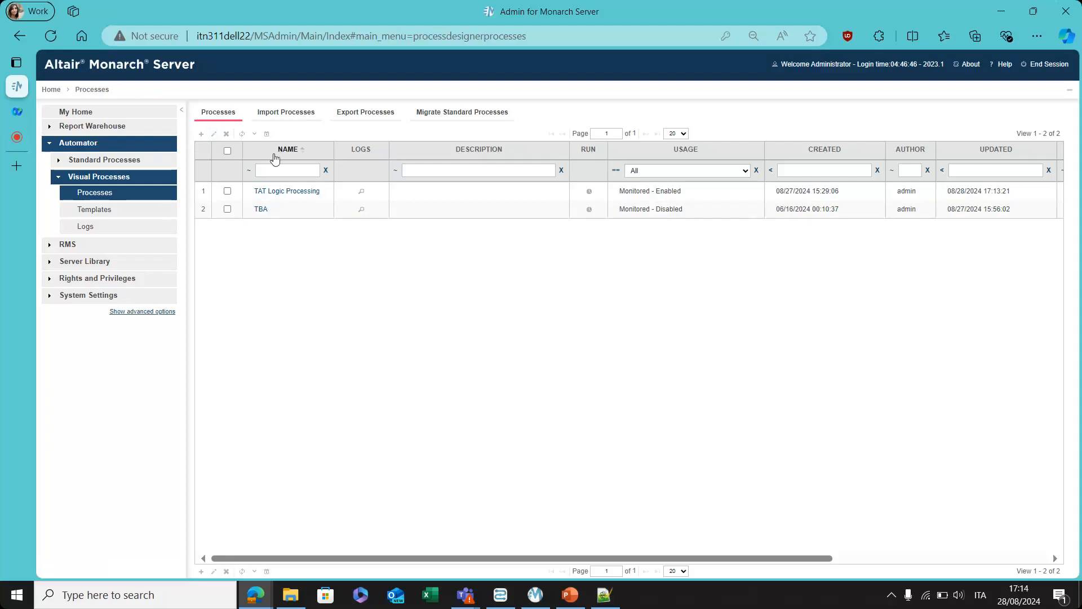
Switch to Altair AI Studio and examine the Monarch operators inside the Open Monarch Workspace subprocess.
mouse_move(536, 594)
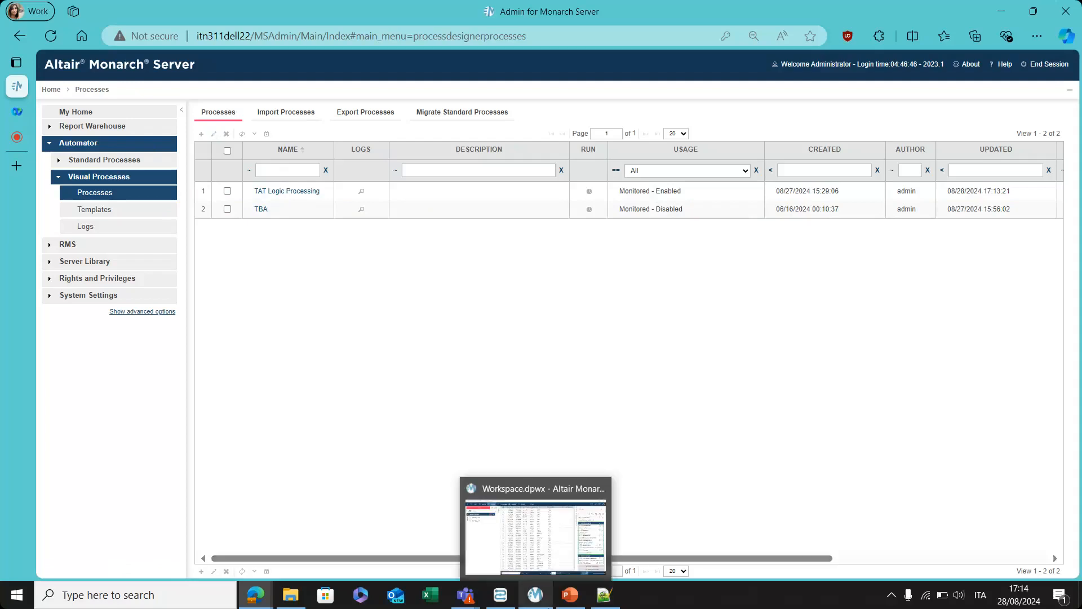
click(500, 595)
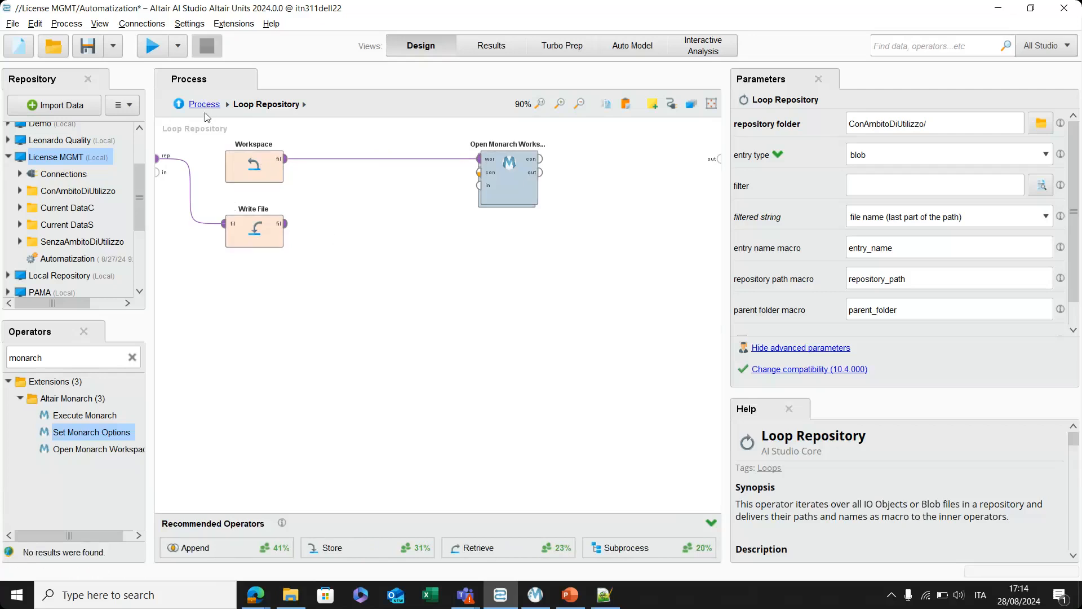
double_click(513, 187)
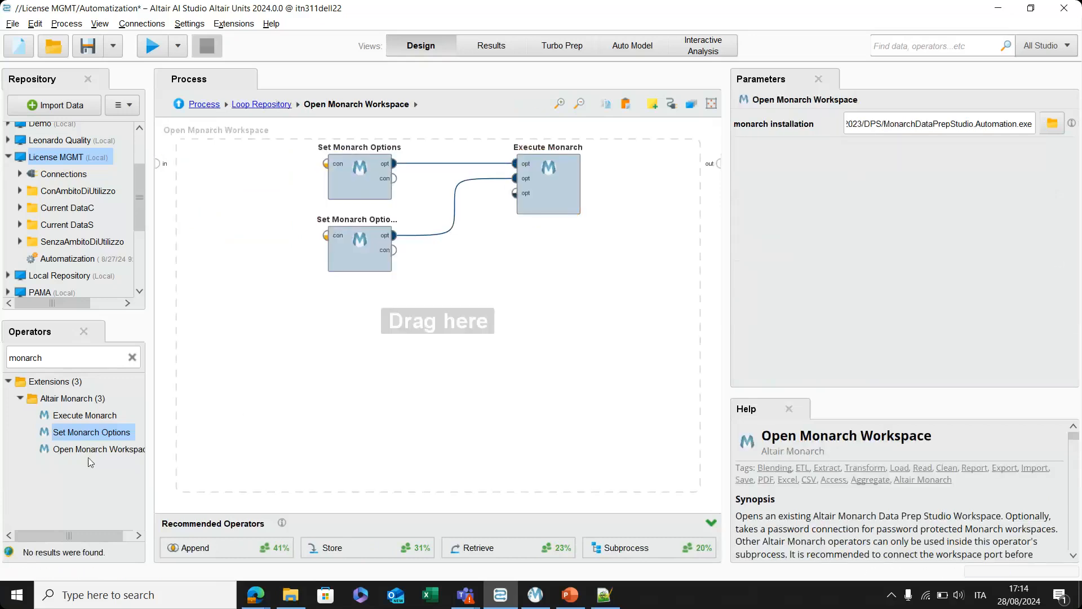
drag(120, 458, 441, 375)
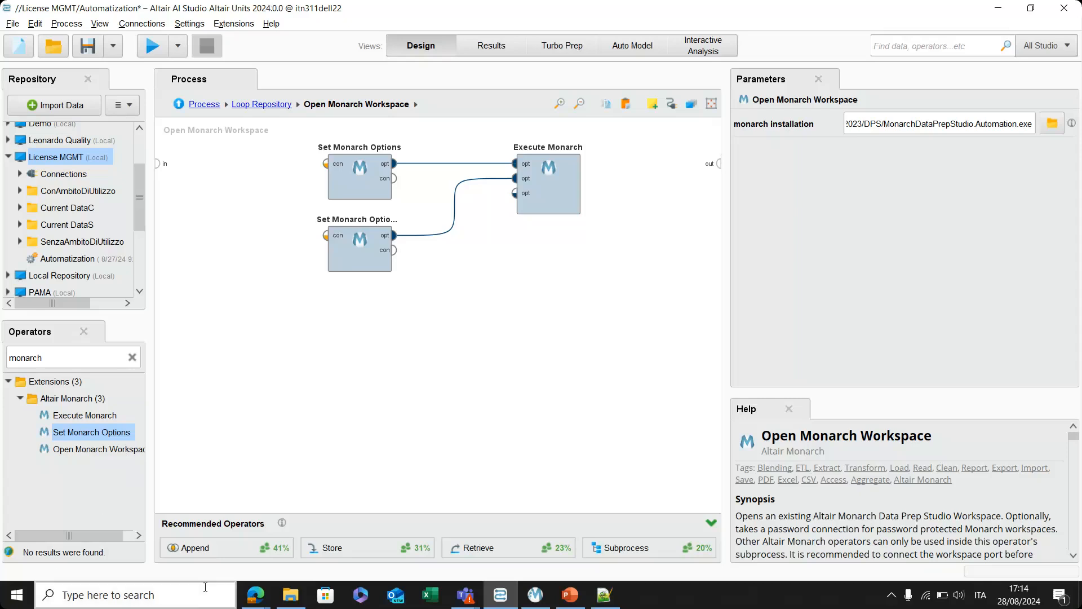
Switch to the Automating Data Prep presentation in PowerPoint and show slide 9, Next Steps.
mouse_move(254, 605)
click(223, 557)
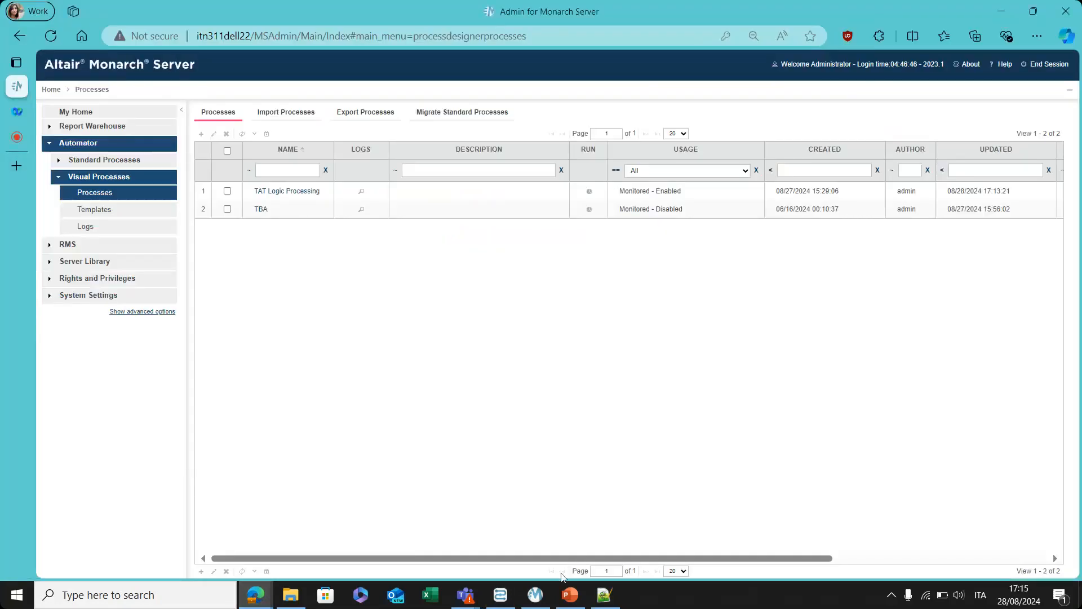
click(575, 602)
scroll(90, 387, down, 3)
click(81, 434)
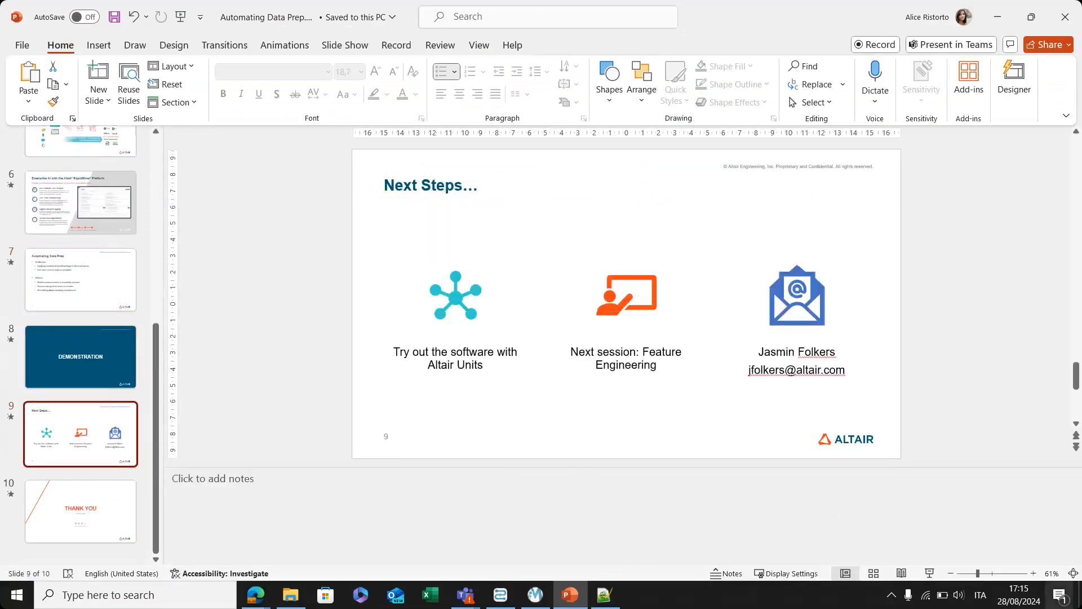